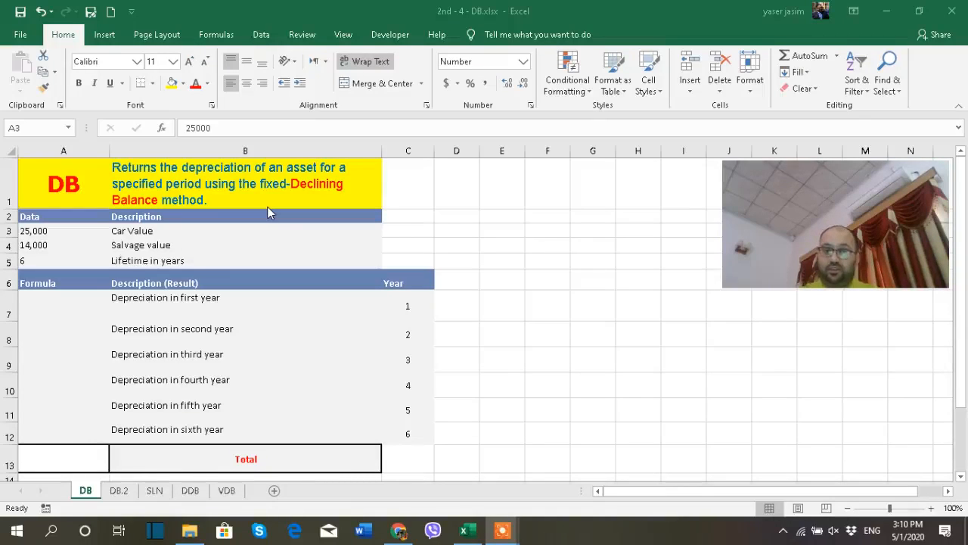
# - Switch between the DB and SLN worksheets to compare their layouts
pyautogui.click(156, 492)
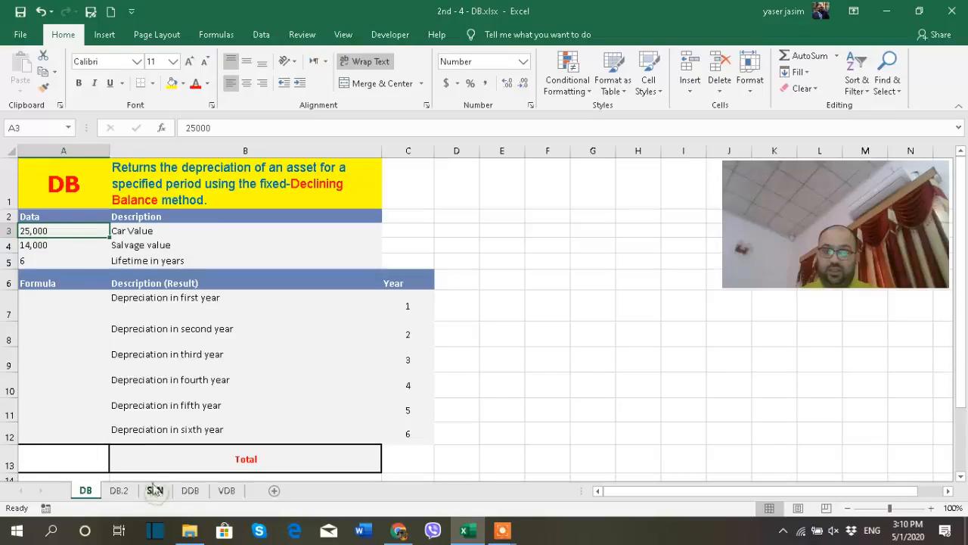
pyautogui.click(156, 493)
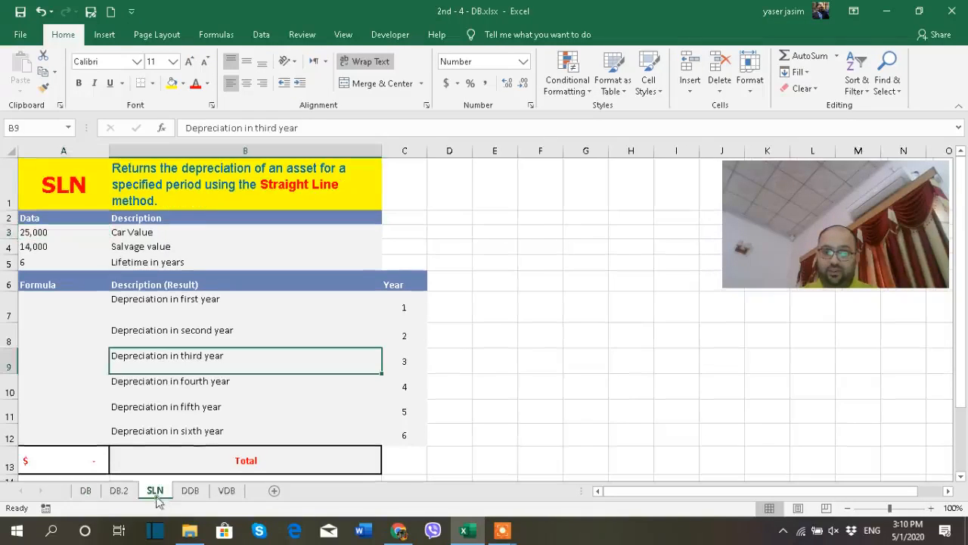
pyautogui.click(86, 491)
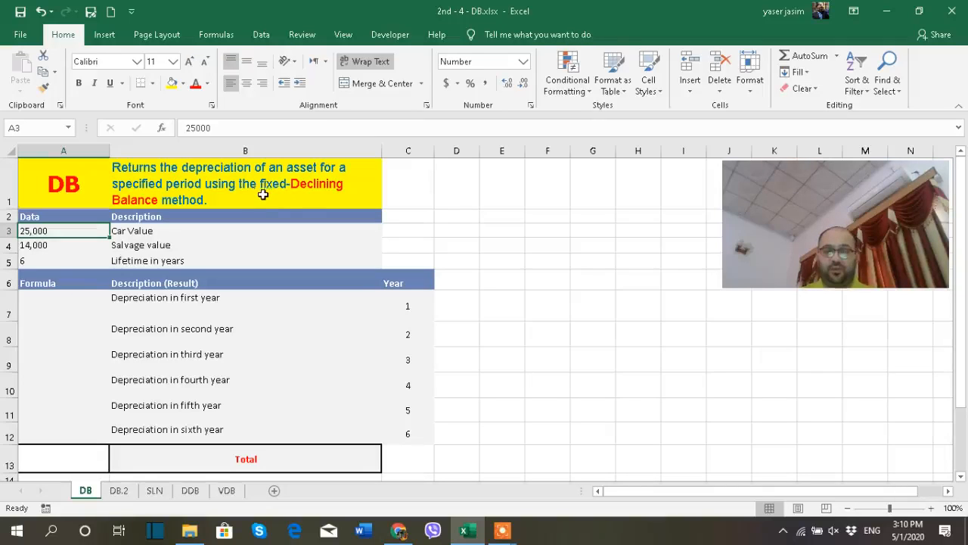
pyautogui.click(154, 490)
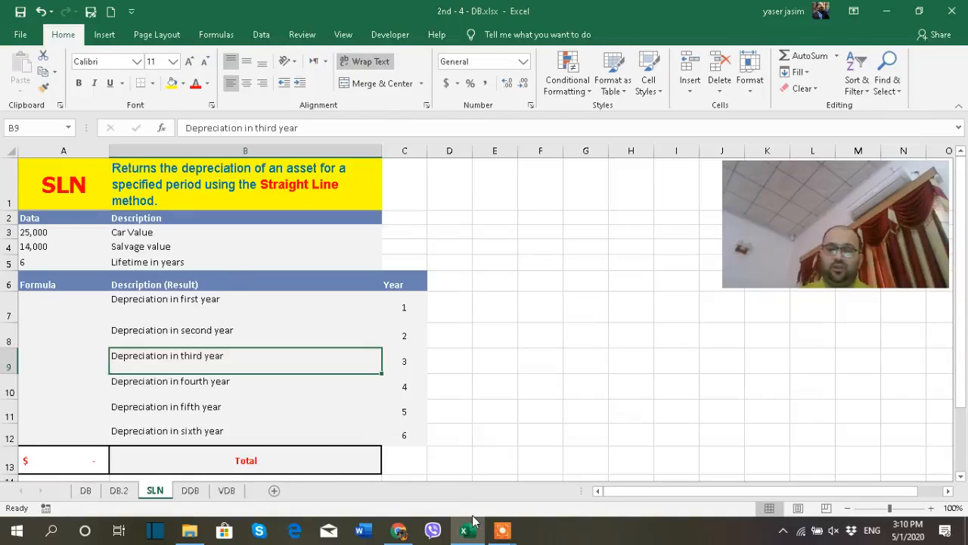
pyautogui.moveTo(472, 530)
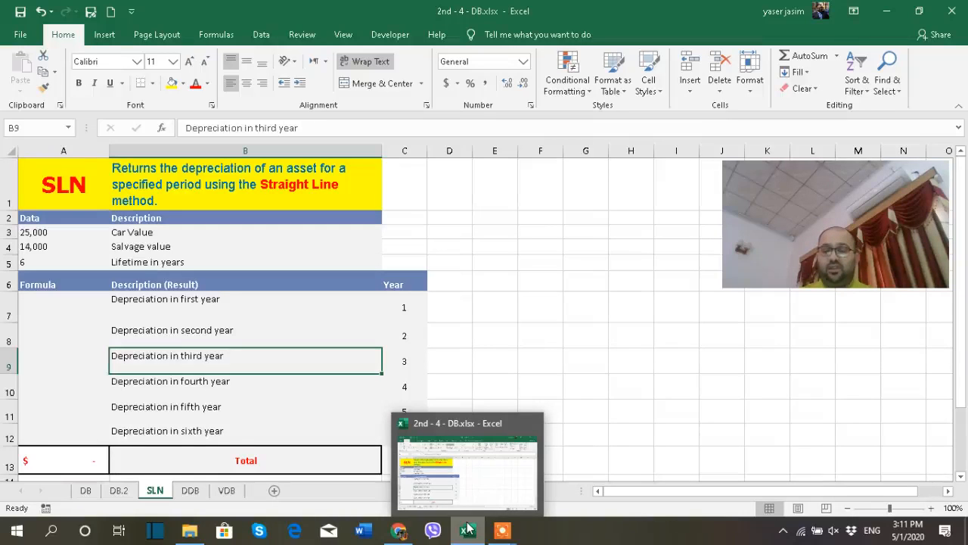
pyautogui.click(503, 530)
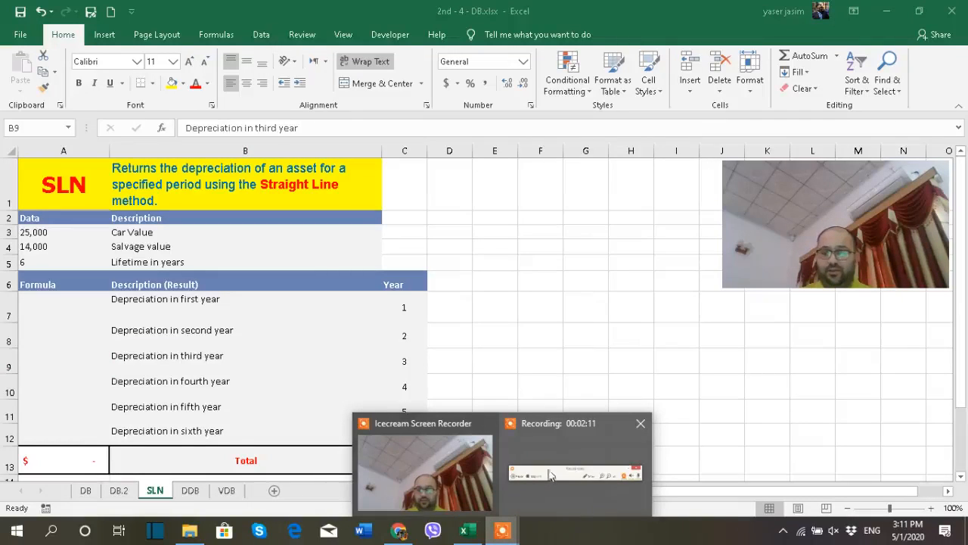
pyautogui.click(545, 448)
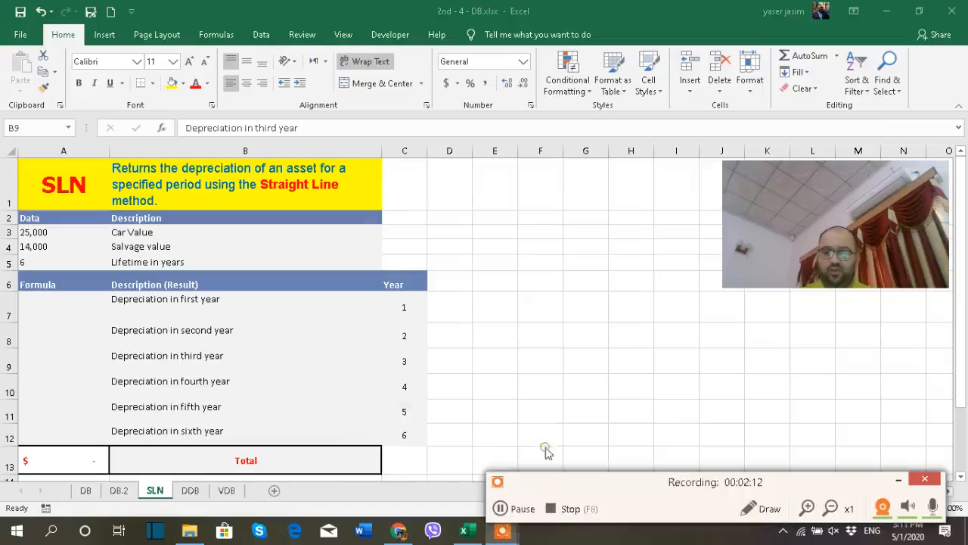
pyautogui.click(522, 508)
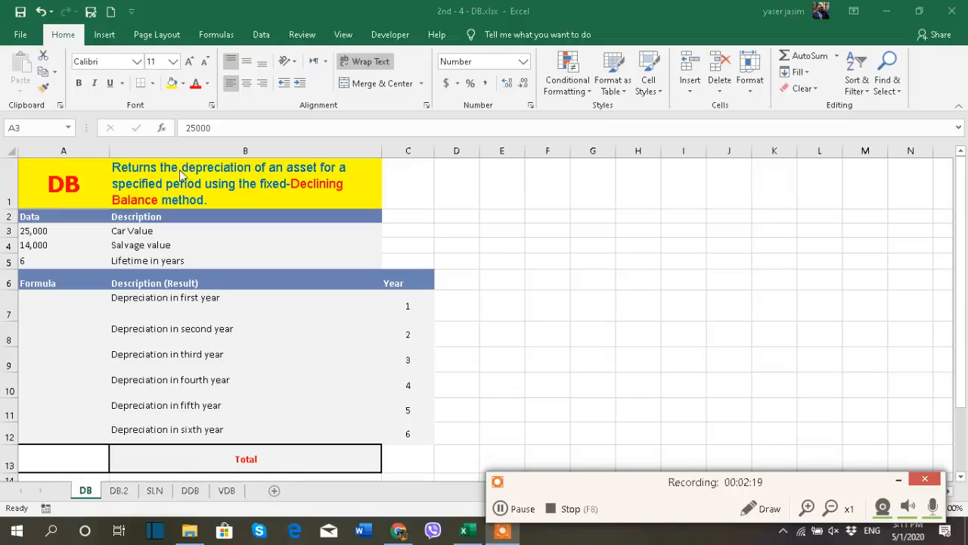
pyautogui.click(898, 480)
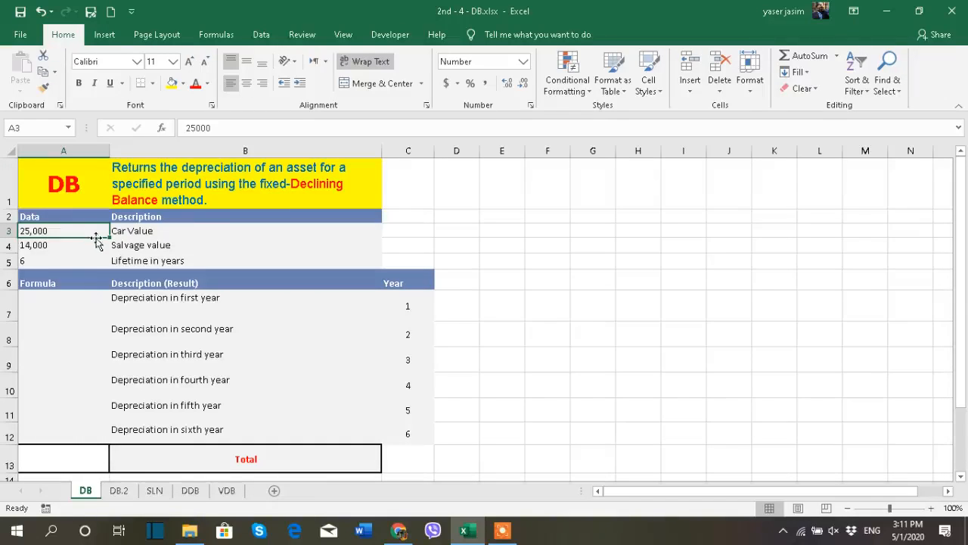
# - Rename the car value label in cell B3 to Car Initial Cost
pyautogui.doubleClick(159, 231)
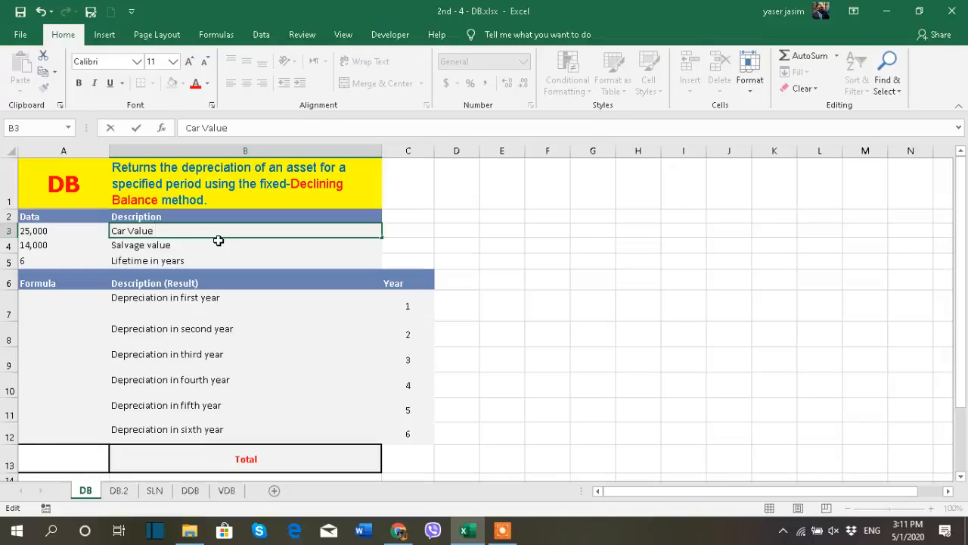
pyautogui.press('BackSpace')
pyautogui.press('BackSpace')
pyautogui.press('BackSpace')
pyautogui.press('BackSpace')
pyautogui.press('BackSpace')
pyautogui.write('cost')
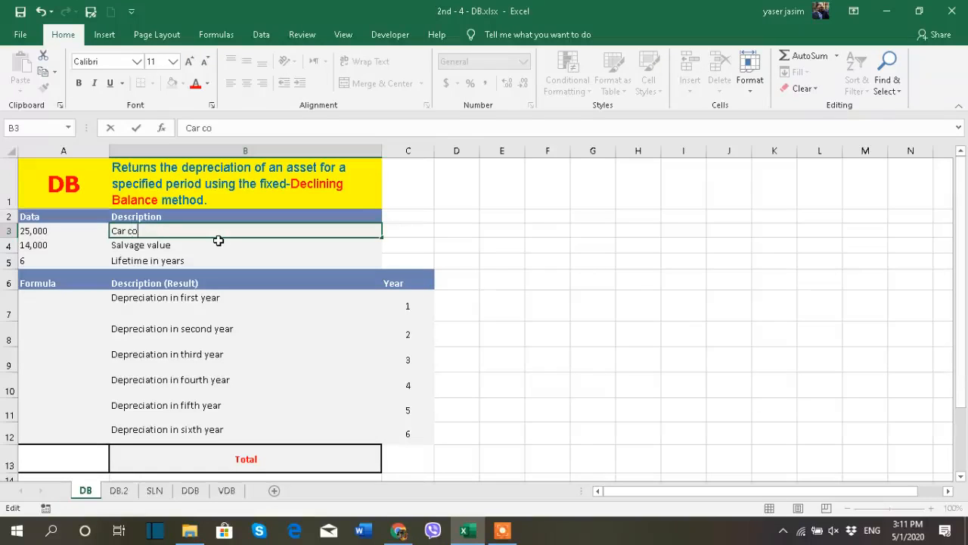
pyautogui.press('BackSpace')
pyautogui.press('BackSpace')
pyautogui.press('BackSpace')
pyautogui.press('BackSpace')
pyautogui.press('BackSpace')
pyautogui.press('BackSpace')
pyautogui.press('BackSpace')
pyautogui.press('BackSpace')
pyautogui.write('Initial Cost')
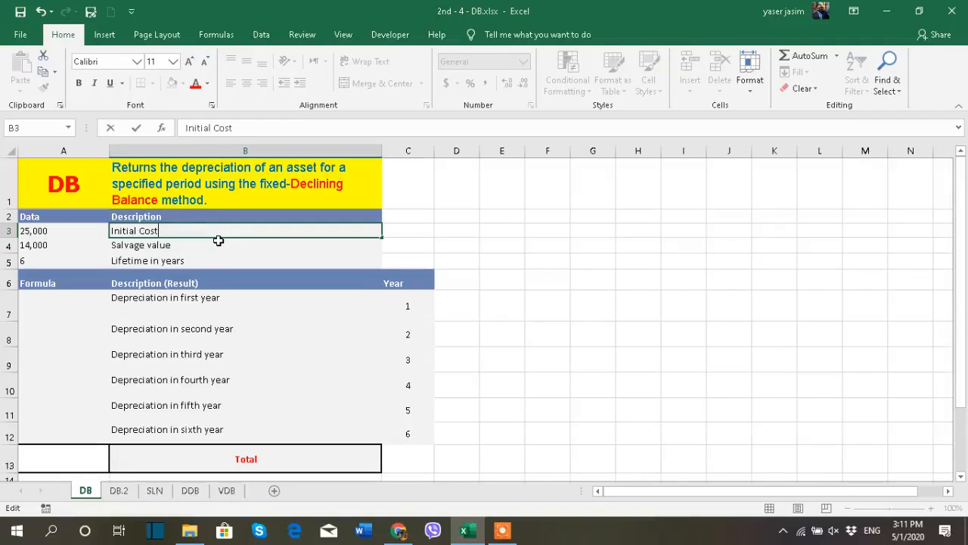
pyautogui.press('BackSpace')
pyautogui.press('BackSpace')
pyautogui.press('BackSpace')
pyautogui.press('BackSpace')
pyautogui.press('BackSpace')
pyautogui.press('BackSpace')
pyautogui.press('BackSpace')
pyautogui.press('BackSpace')
pyautogui.press('BackSpace')
pyautogui.press('BackSpace')
pyautogui.press('BackSpace')
pyautogui.press('BackSpace')
pyautogui.write('Car Cost')
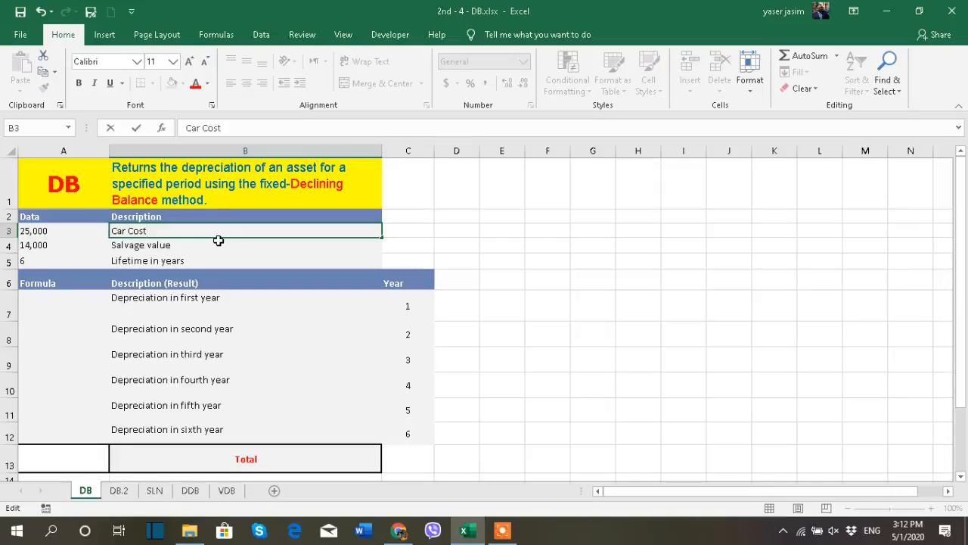
pyautogui.press('BackSpace')
pyautogui.press('BackSpace')
pyautogui.press('BackSpace')
pyautogui.press('BackSpace')
pyautogui.write('Initial Cost')
pyautogui.click(457, 230)
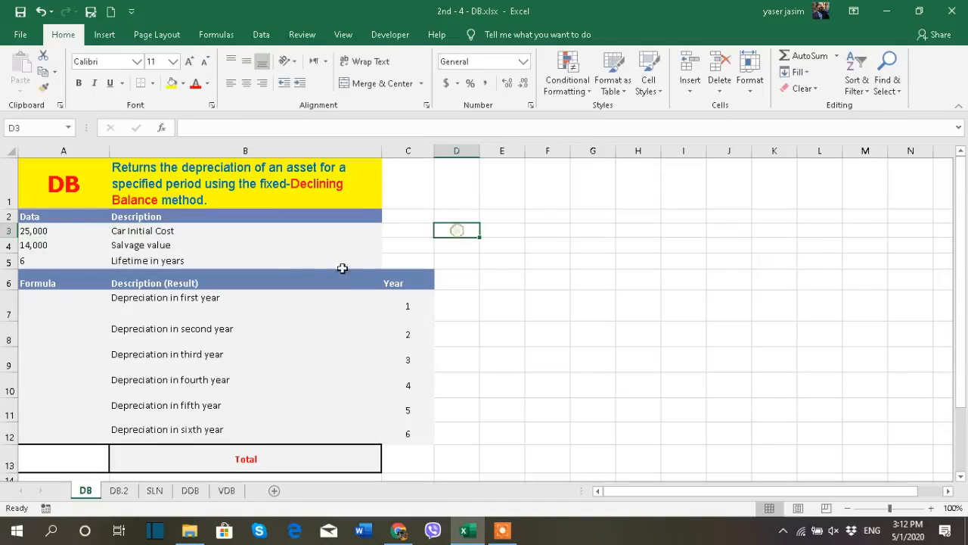
# - Review the data values, year numbers and result cells on the DB sheet
pyautogui.click(47, 231)
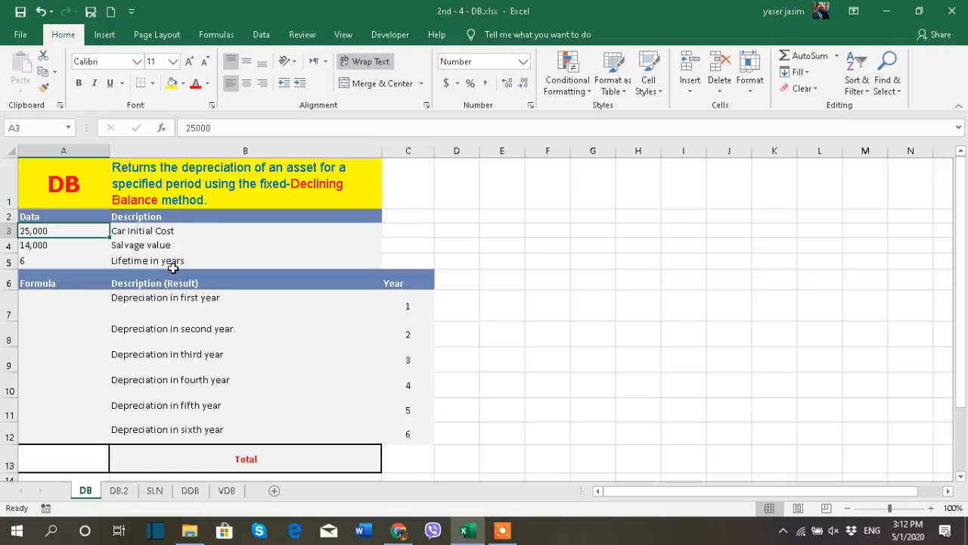
pyautogui.click(71, 249)
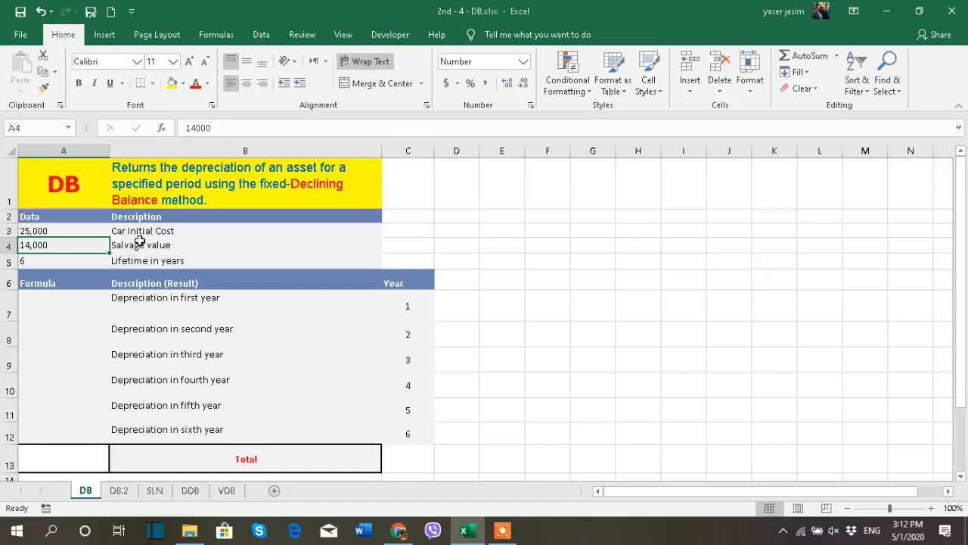
pyautogui.click(73, 258)
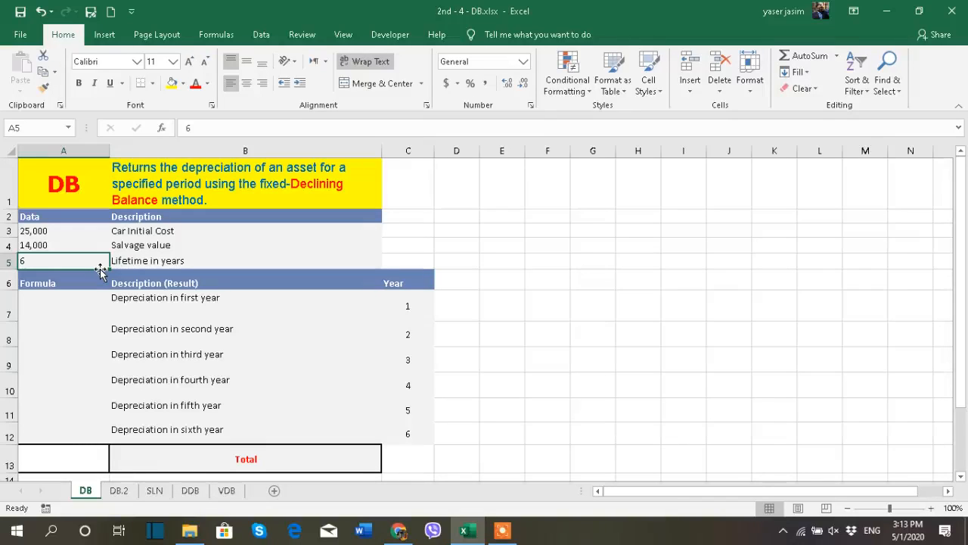
pyautogui.click(88, 301)
pyautogui.click(89, 328)
pyautogui.click(88, 359)
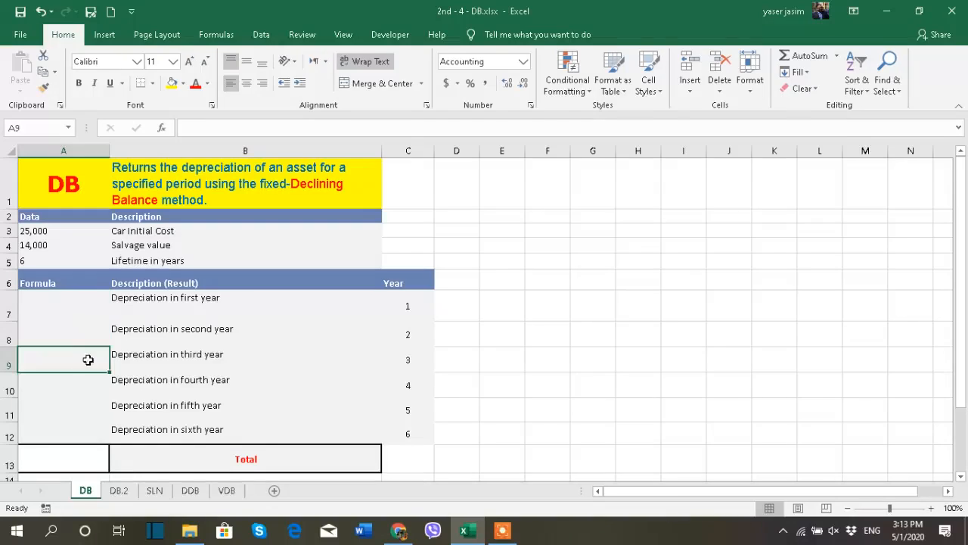
pyautogui.click(82, 389)
pyautogui.click(82, 410)
pyautogui.click(83, 436)
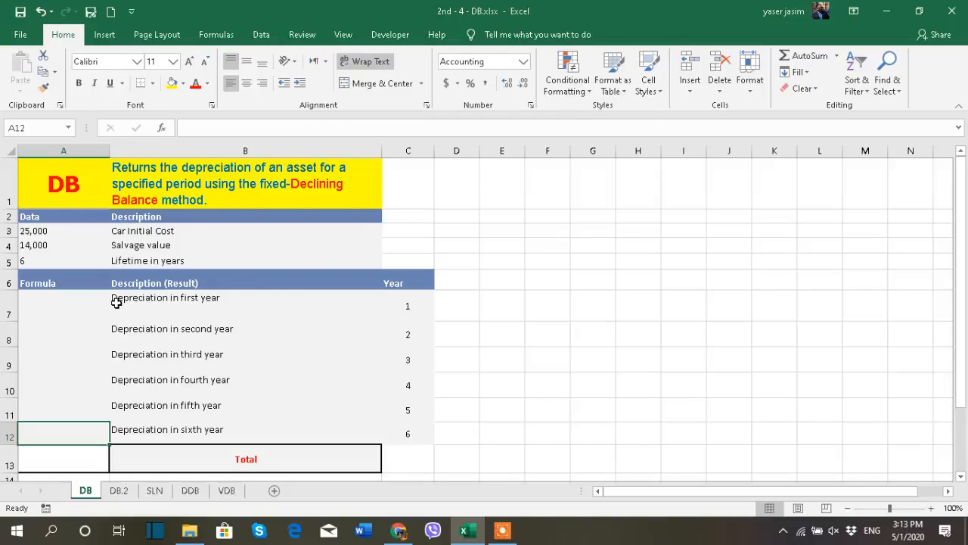
pyautogui.click(388, 304)
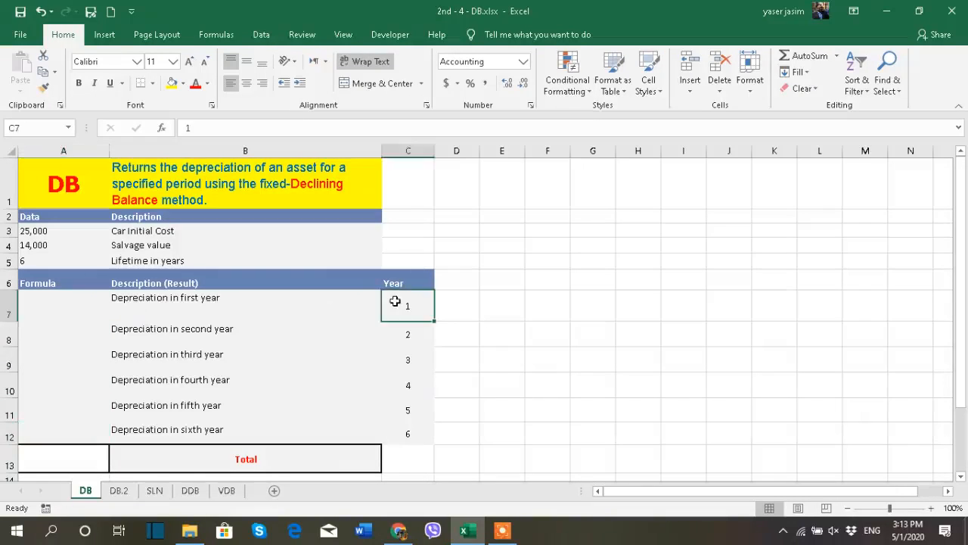
pyautogui.click(44, 261)
pyautogui.click(93, 303)
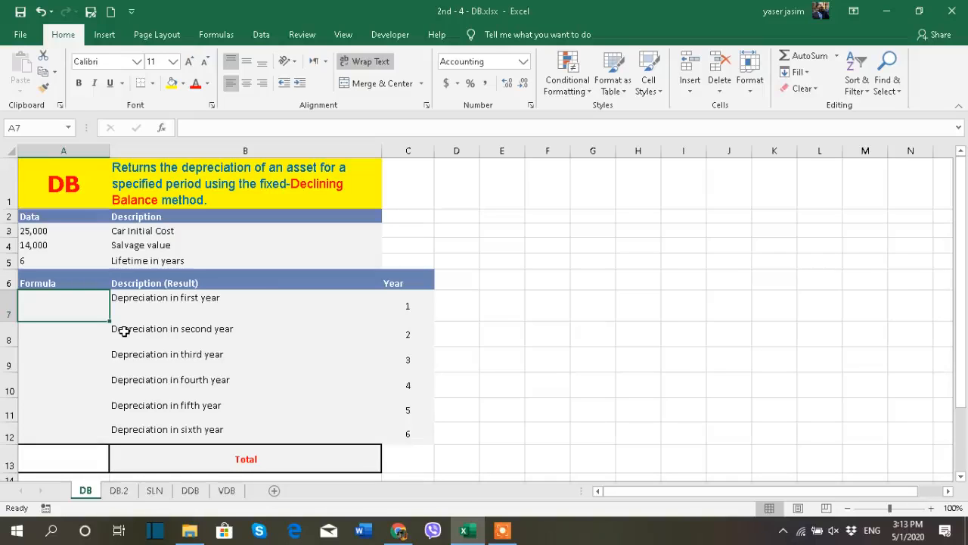
pyautogui.click(77, 338)
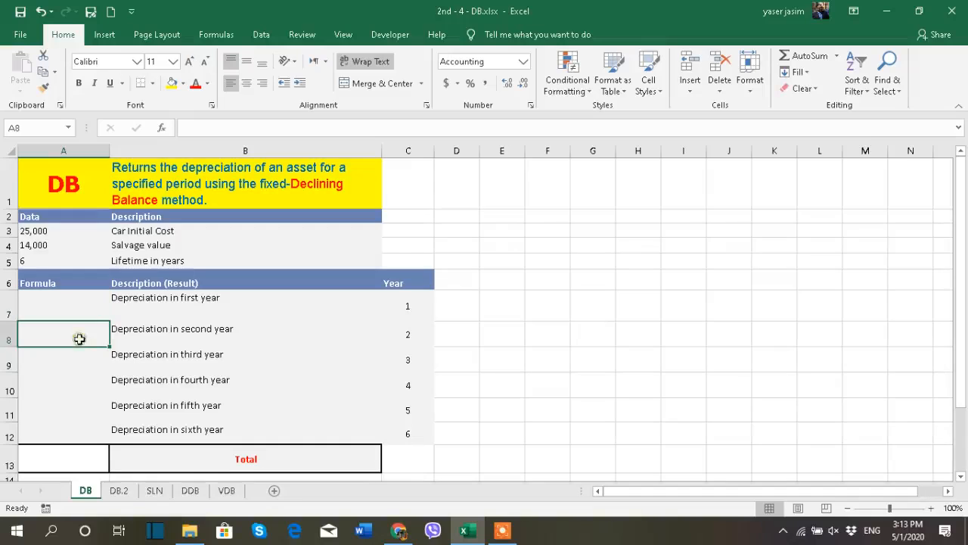
pyautogui.click(81, 363)
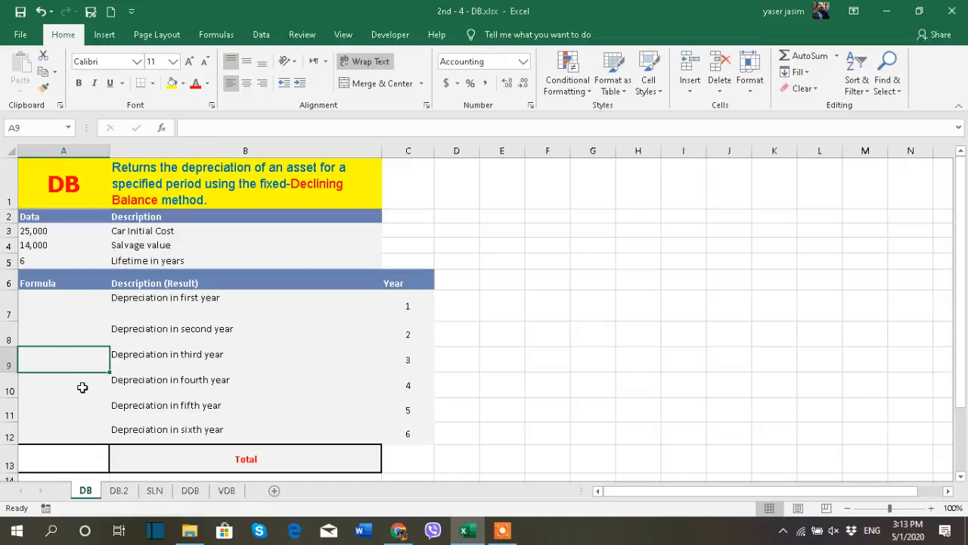
pyautogui.click(140, 387)
pyautogui.click(140, 409)
pyautogui.click(143, 432)
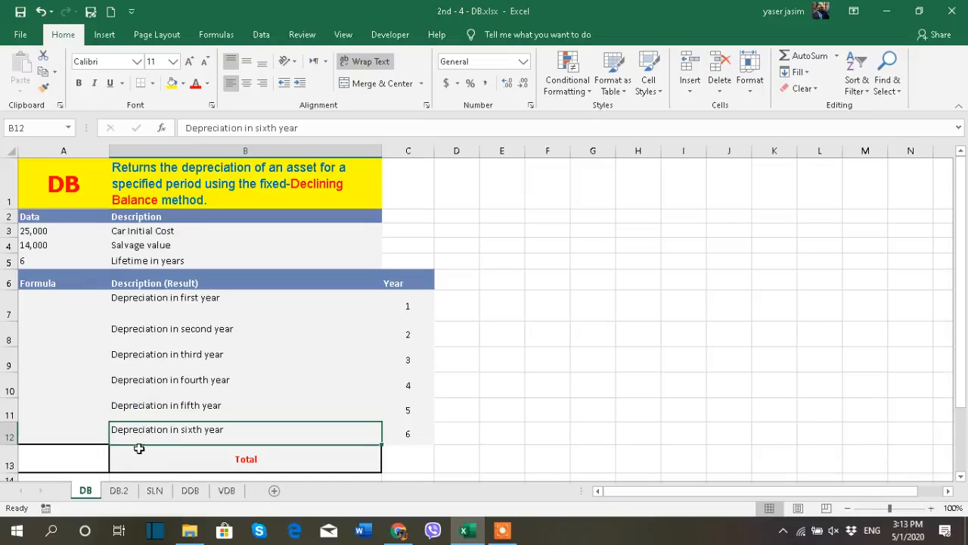
pyautogui.click(77, 459)
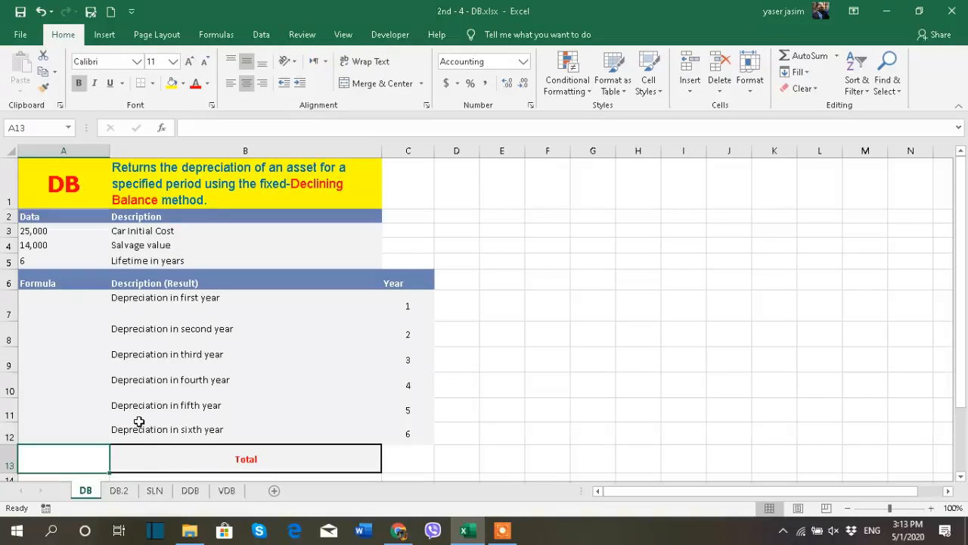
pyautogui.click(56, 306)
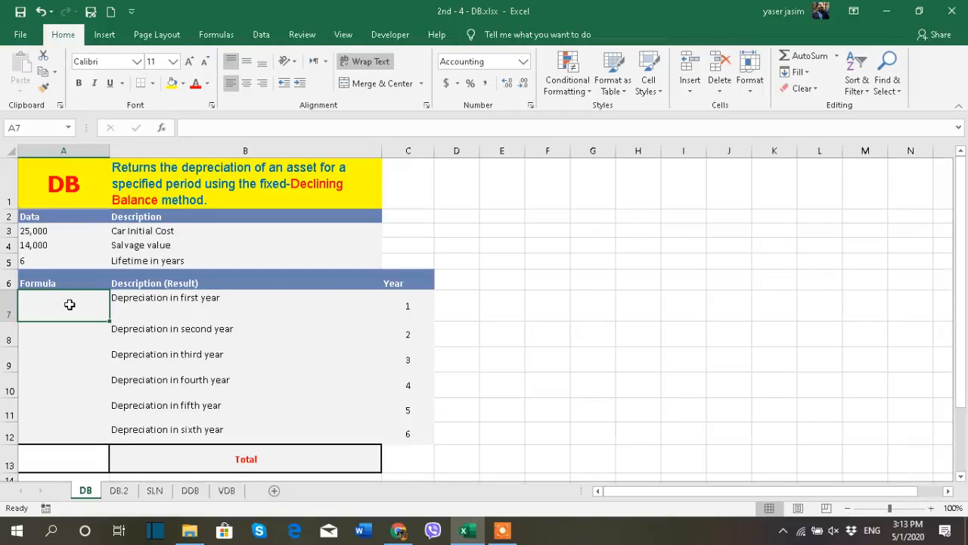
pyautogui.write('=')
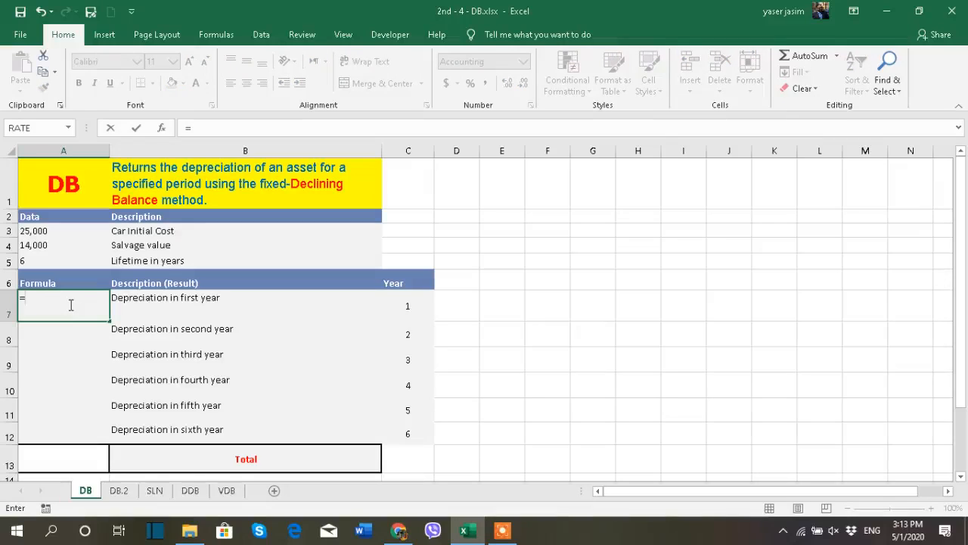
pyautogui.write('db')
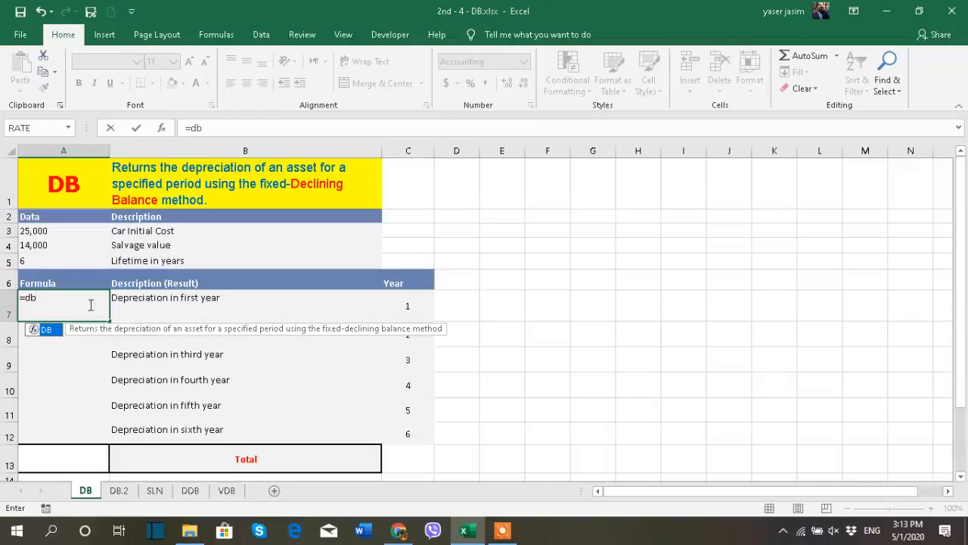
pyautogui.doubleClick(55, 331)
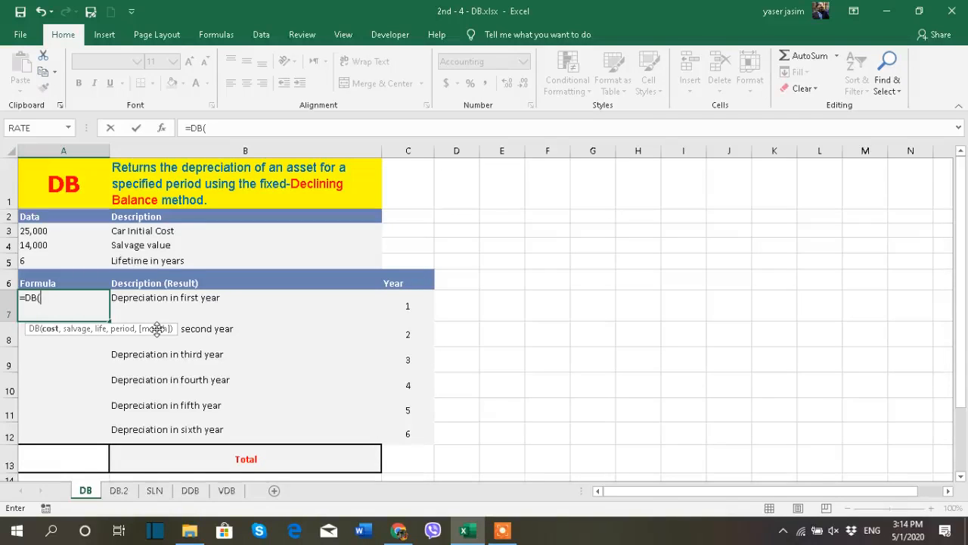
pyautogui.press('BackSpace')
pyautogui.press('BackSpace')
pyautogui.press('BackSpace')
pyautogui.press('BackSpace')
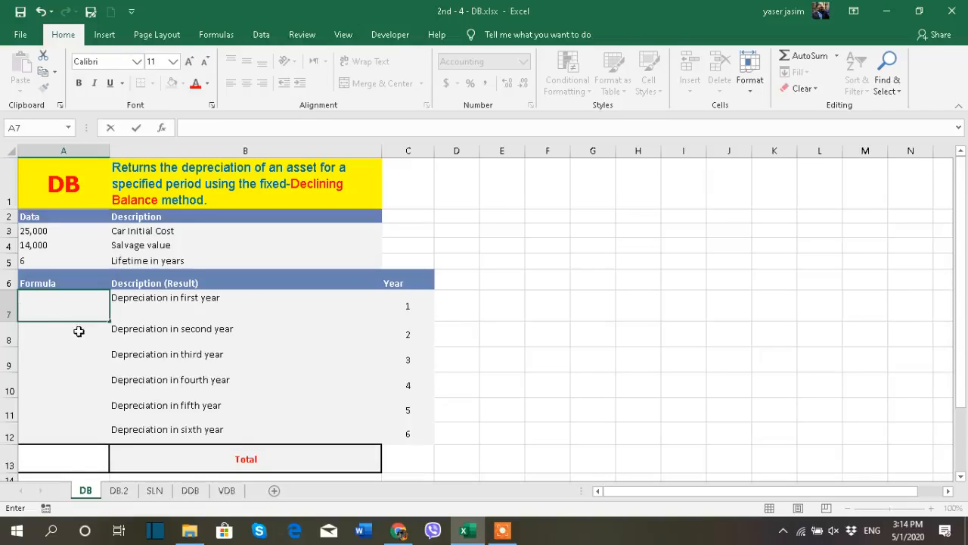
pyautogui.press('Escape')
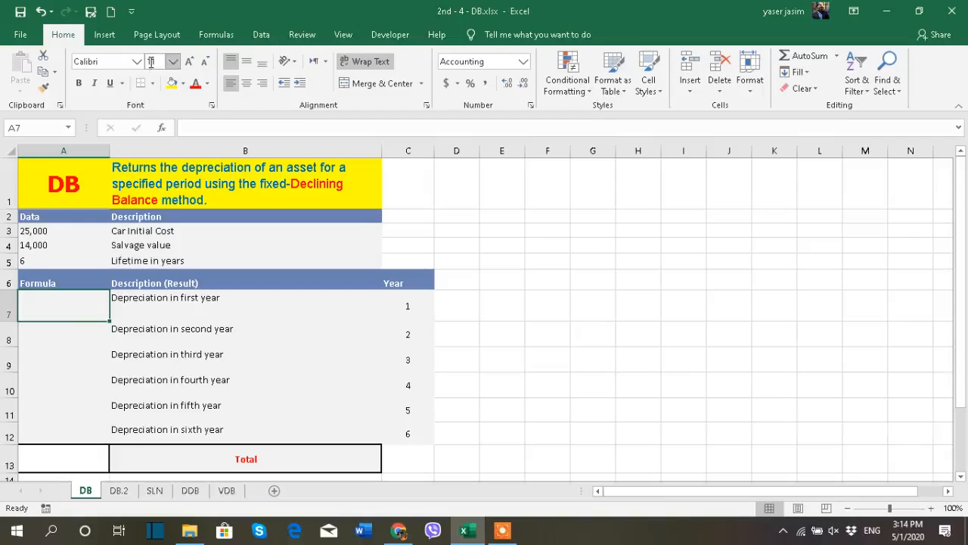
# - Search for the DB function and insert it into cell A7, opening its argument fields
pyautogui.click(160, 129)
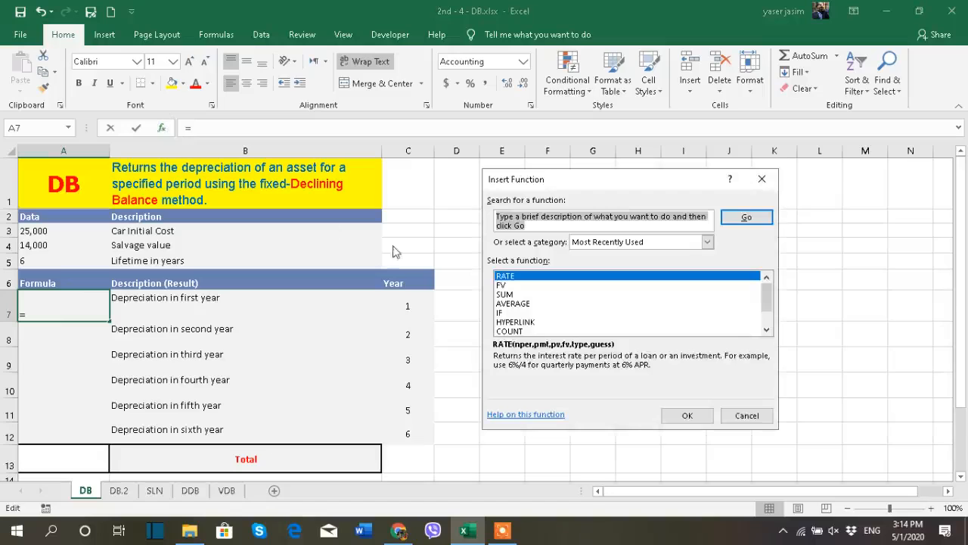
pyautogui.write('db')
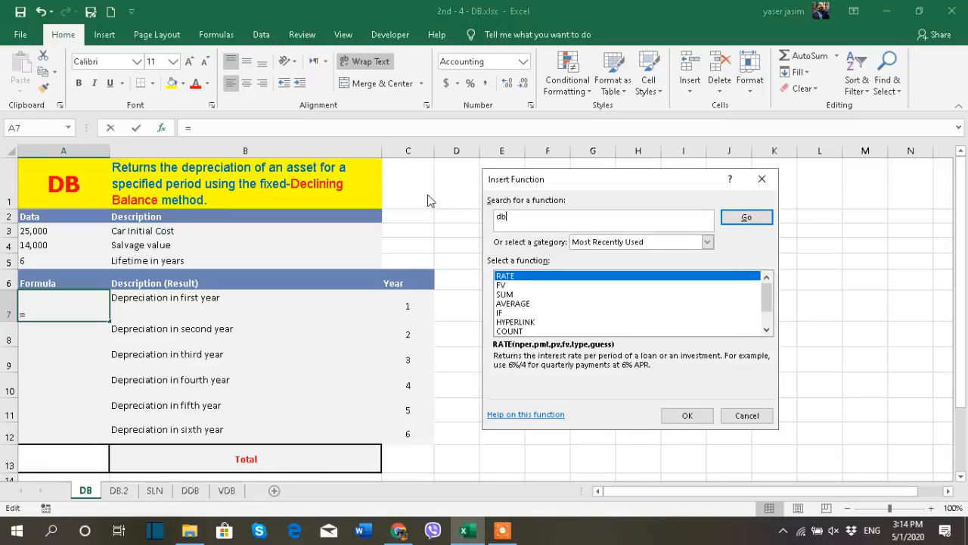
pyautogui.click(746, 217)
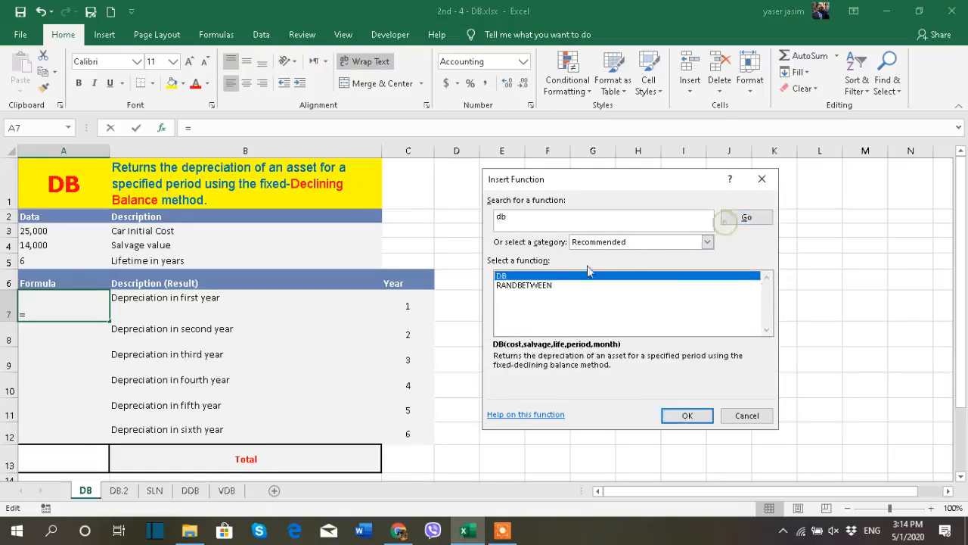
pyautogui.doubleClick(519, 277)
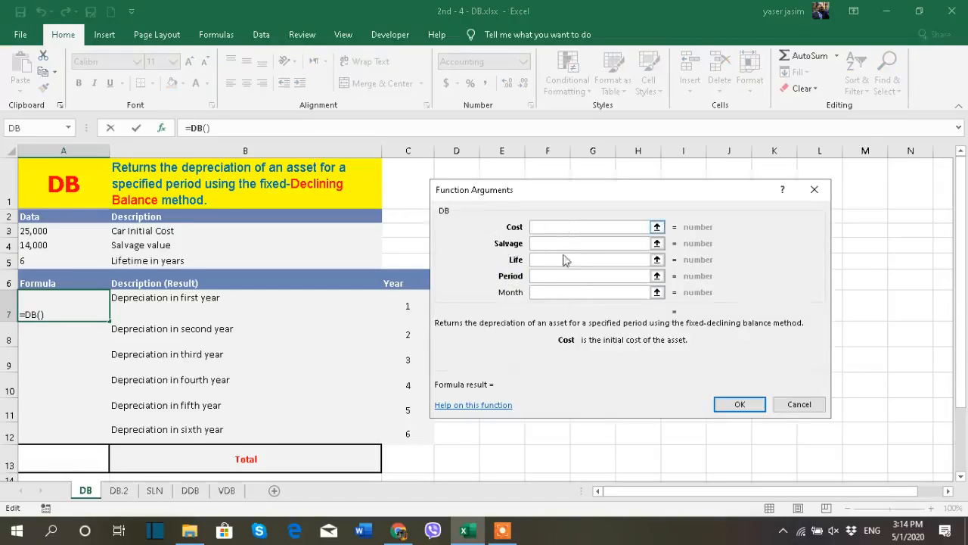
# - Review the descriptions of each DB argument in the Function Arguments dialog, then close it without entering values
pyautogui.click(567, 292)
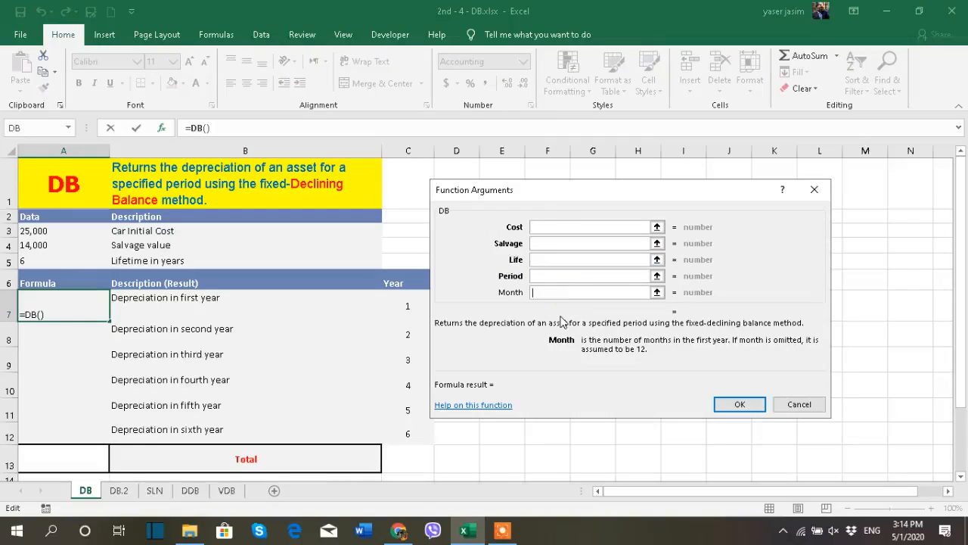
pyautogui.click(545, 277)
pyautogui.click(544, 259)
pyautogui.click(547, 243)
pyautogui.click(545, 227)
pyautogui.click(544, 243)
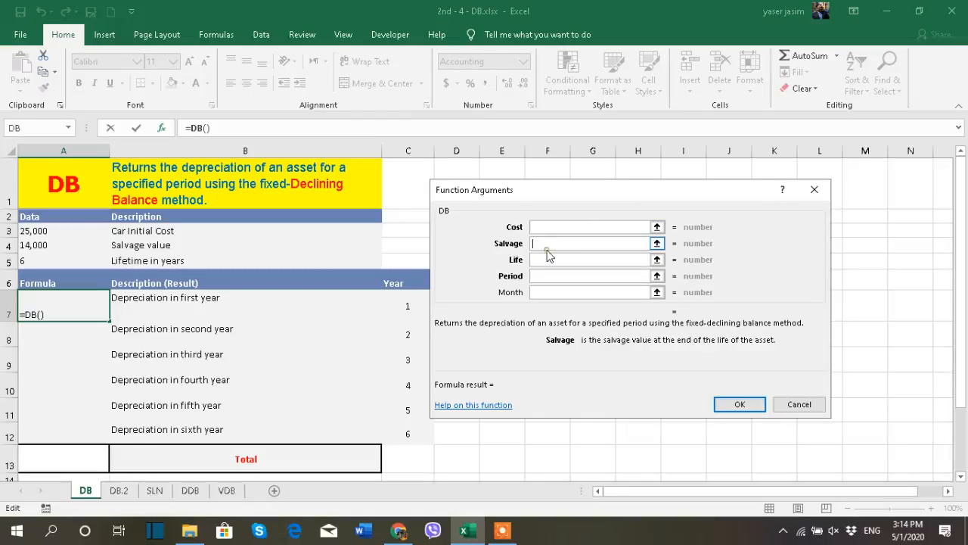
pyautogui.click(562, 292)
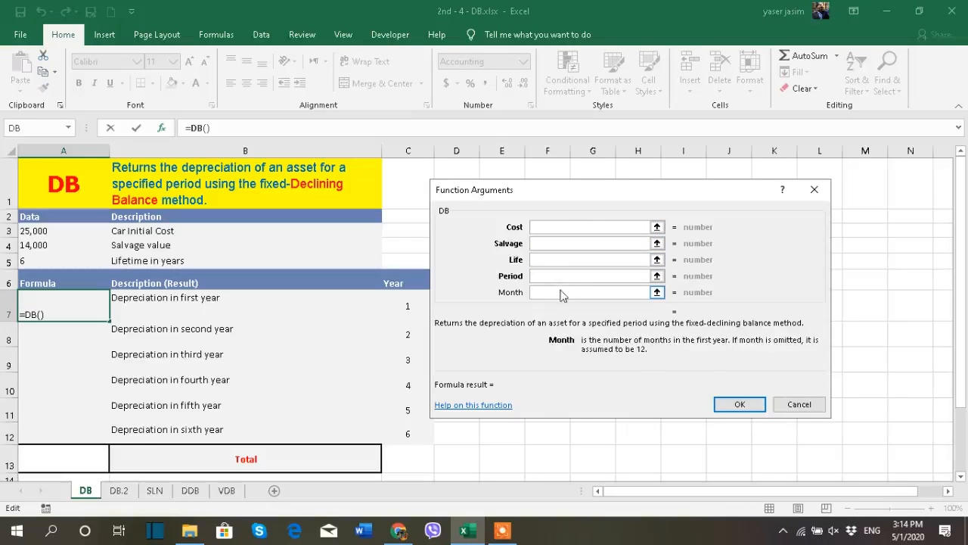
pyautogui.click(814, 190)
pyautogui.click(91, 335)
pyautogui.click(88, 305)
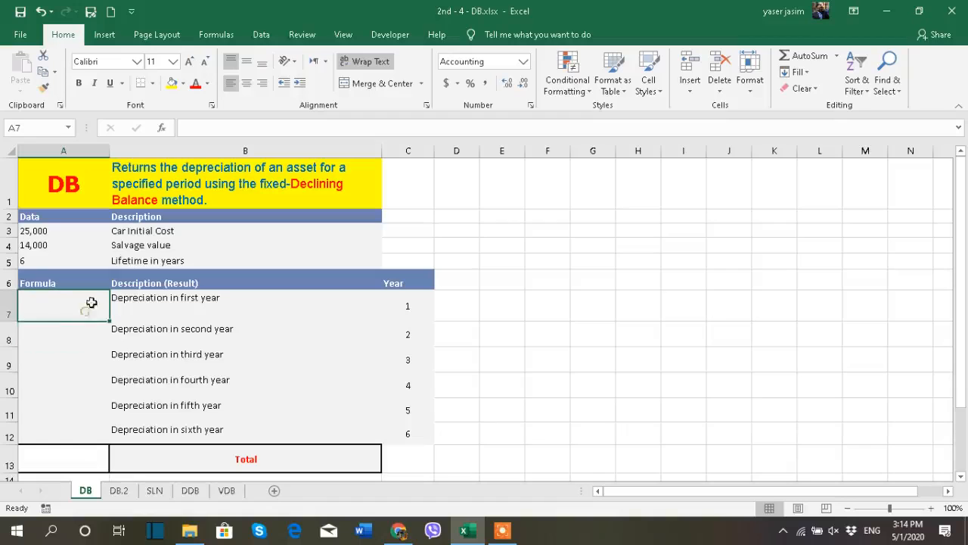
pyautogui.click(104, 35)
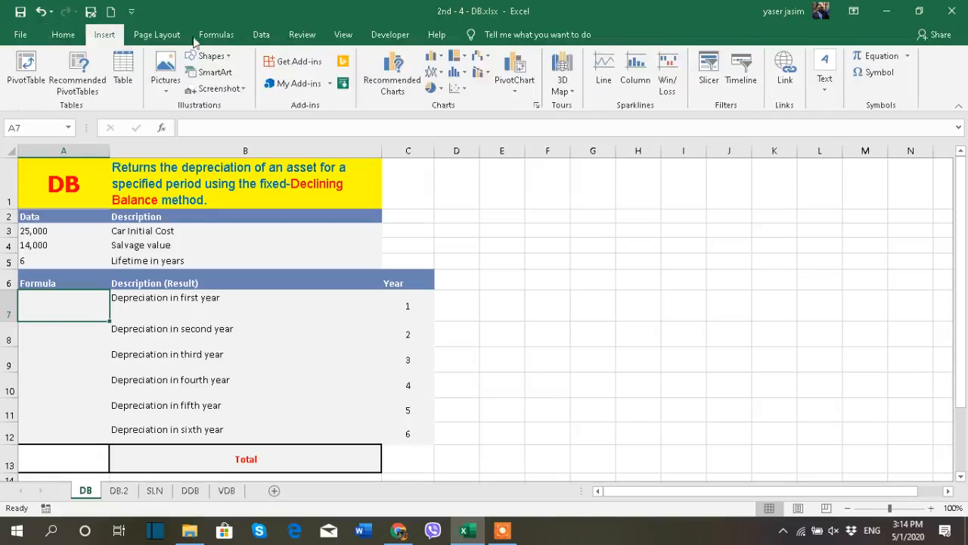
pyautogui.click(219, 39)
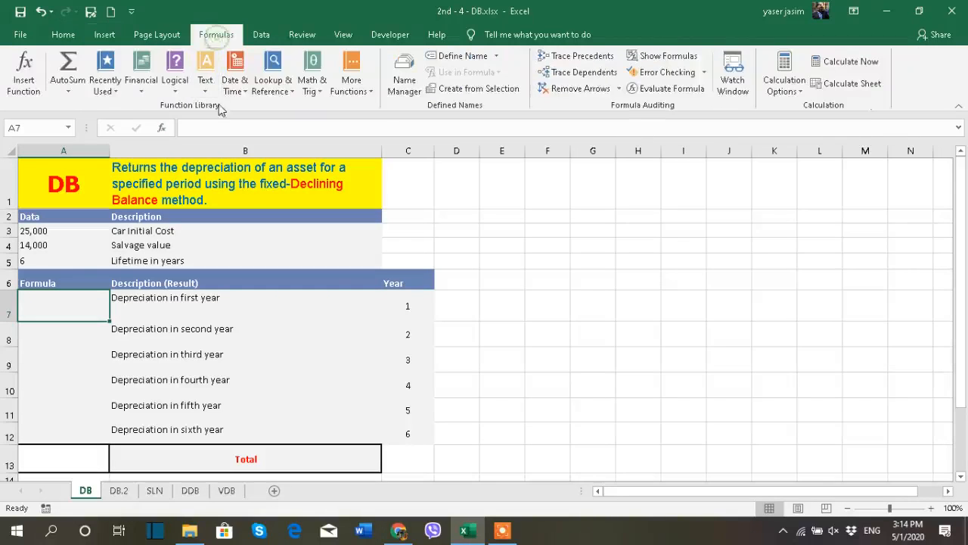
pyautogui.click(141, 90)
pyautogui.scroll(-1, 151, 240)
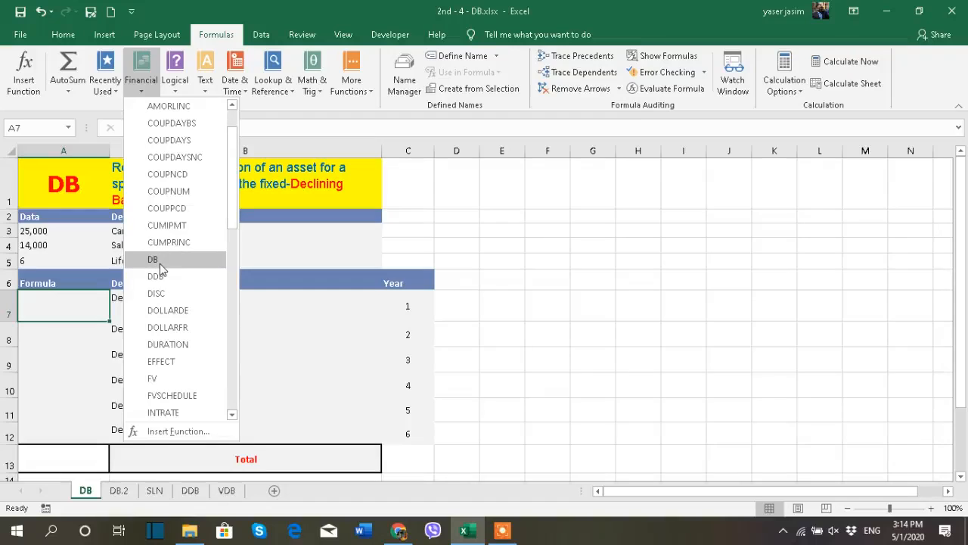
pyautogui.click(158, 263)
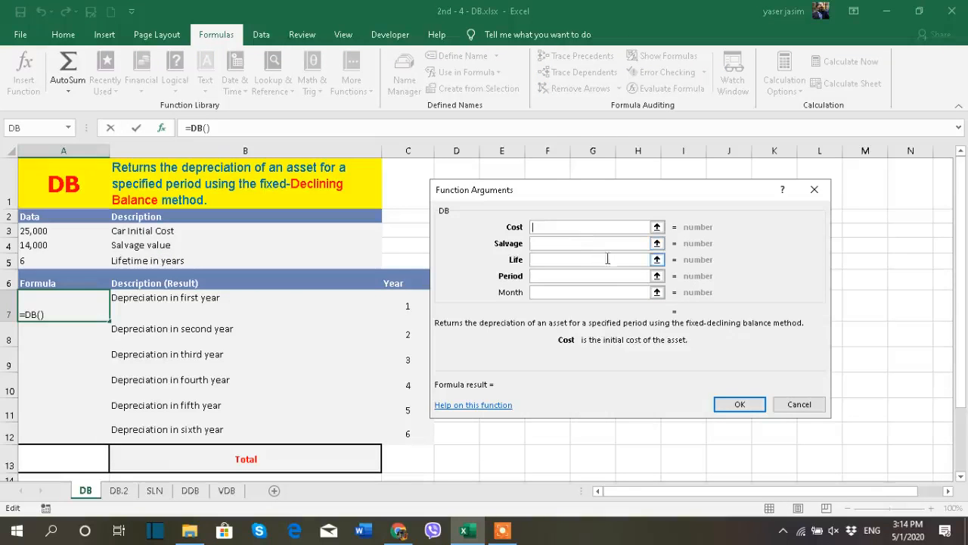
pyautogui.click(819, 194)
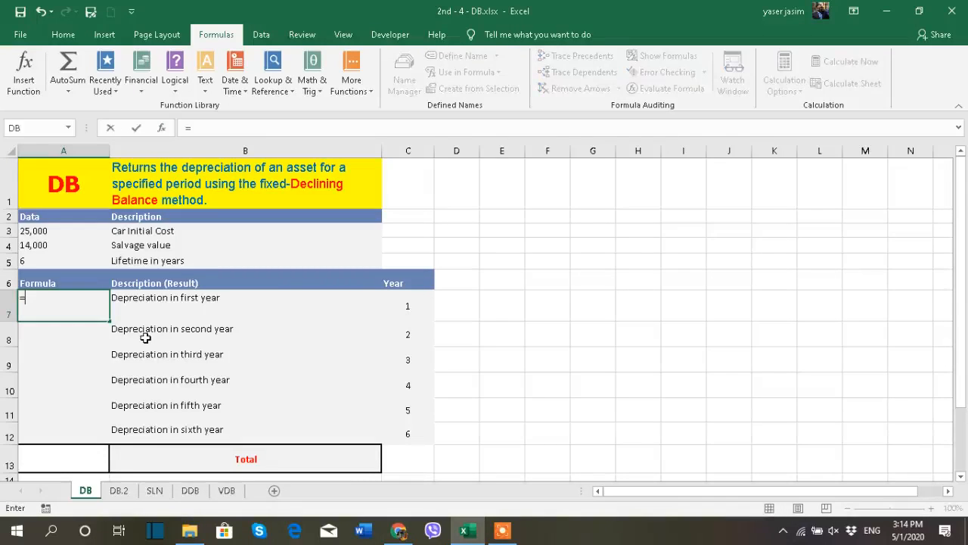
# - Start a DB formula in cell A7 by entering it directly, with the cost argument as the absolute reference $A$3
pyautogui.write('db')
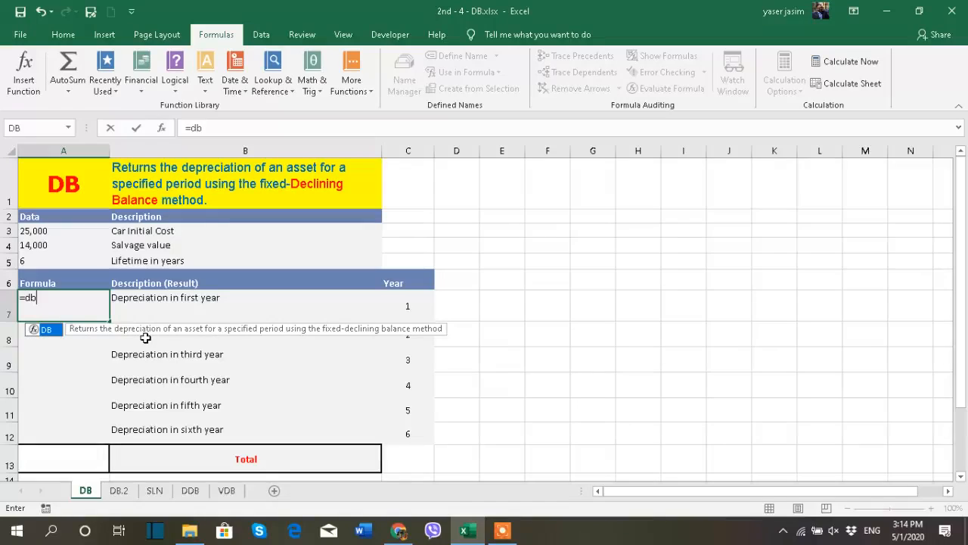
pyautogui.doubleClick(49, 331)
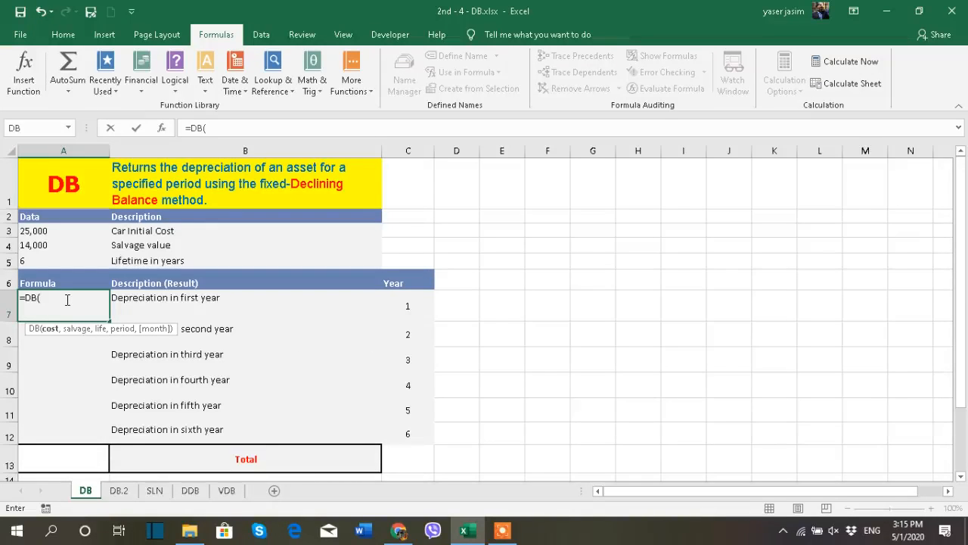
pyautogui.click(47, 231)
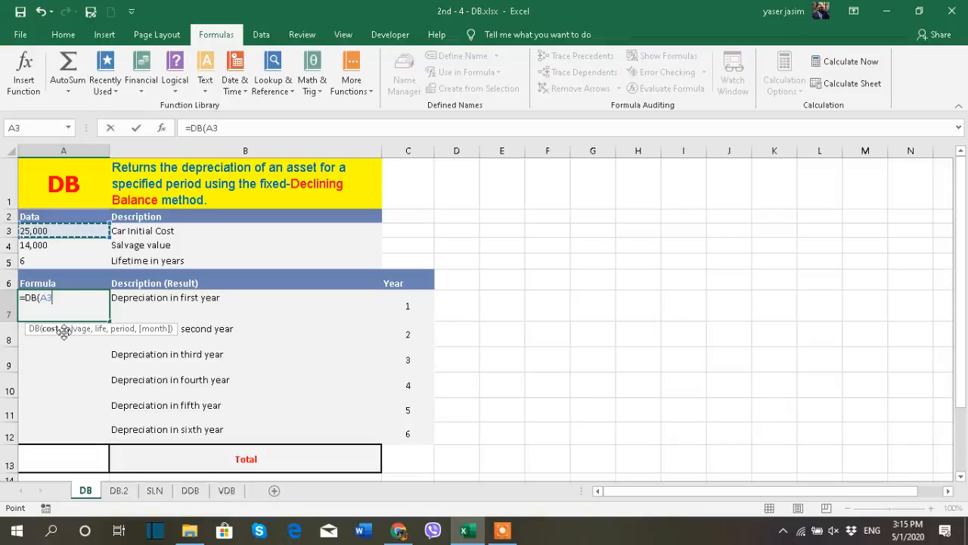
pyautogui.press('F4')
pyautogui.hotkey('ctrl', 'z')
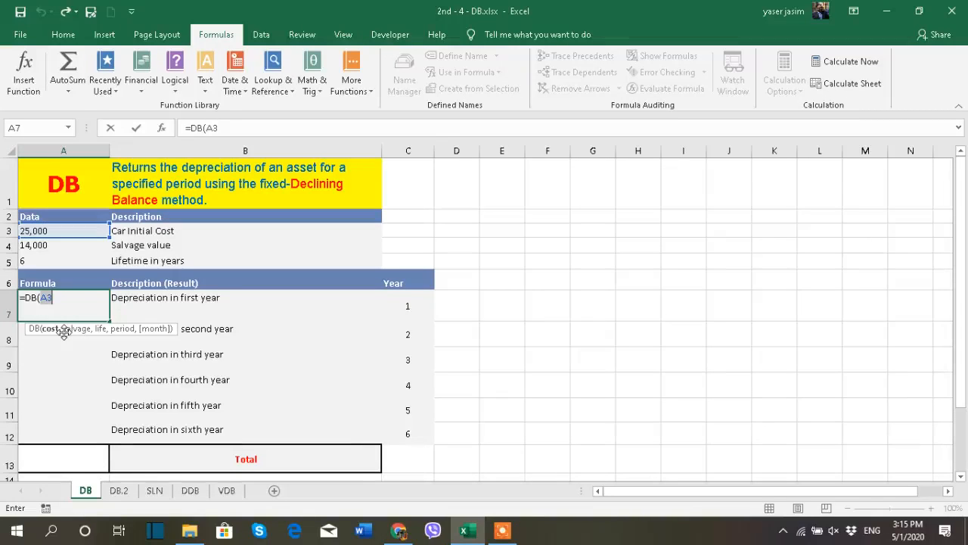
pyautogui.click(502, 530)
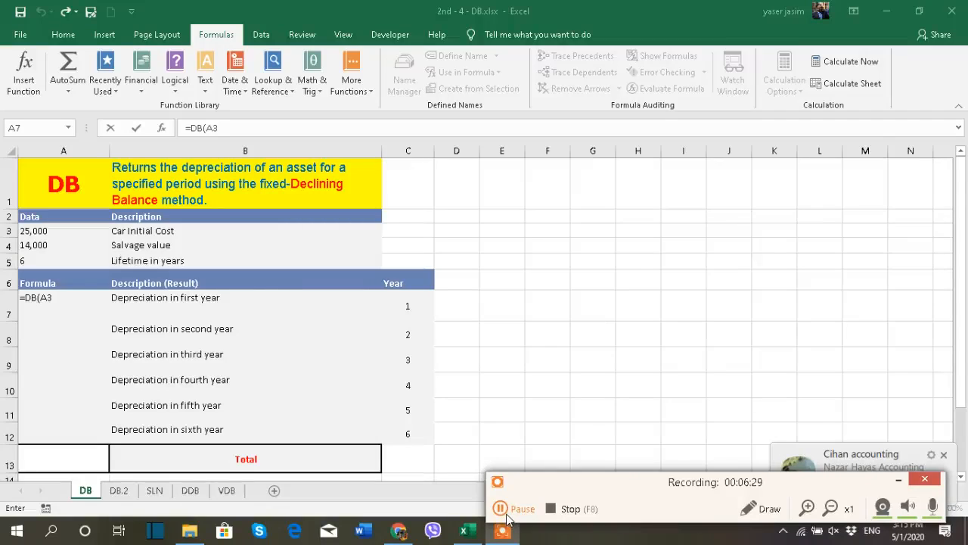
pyautogui.click(501, 508)
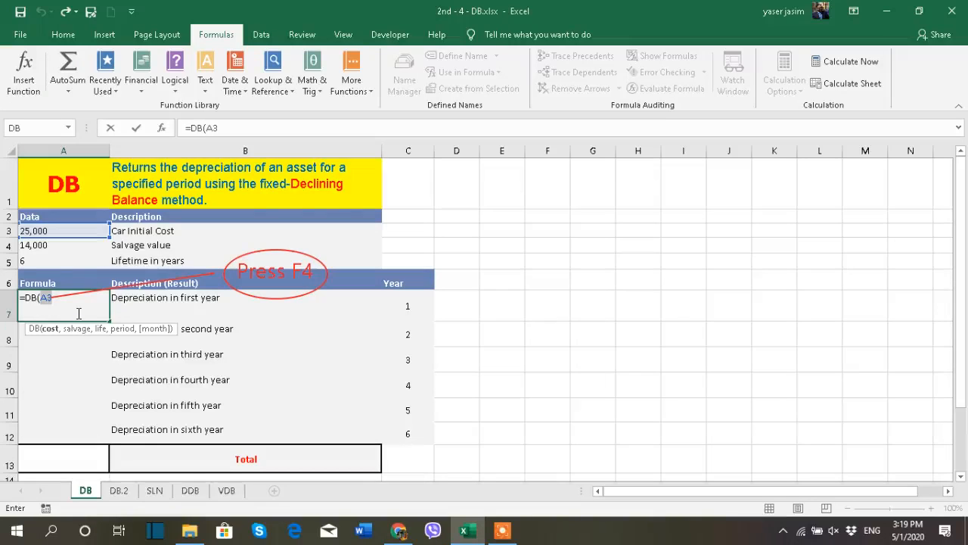
pyautogui.press('F4')
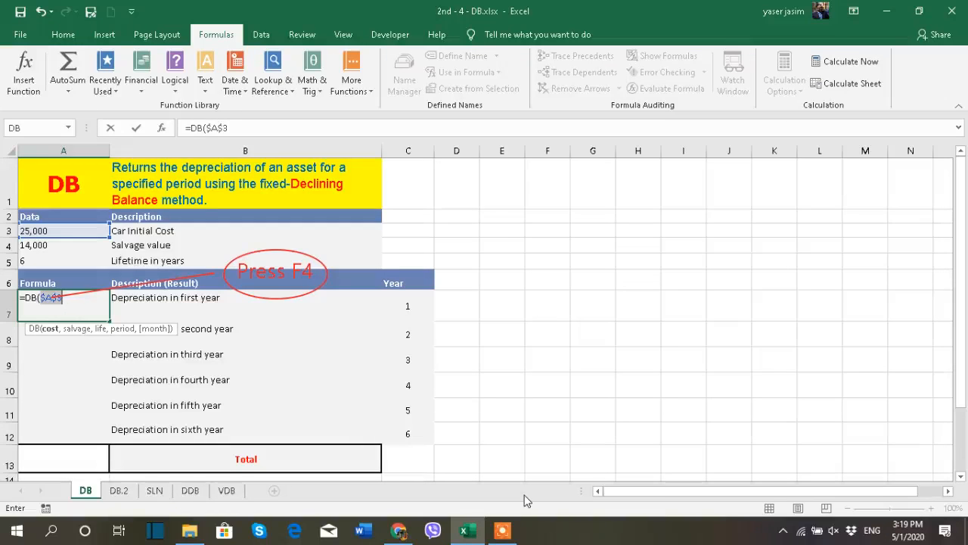
# - Complete the formula as =DB($A$3,$A$4,$A$5,C7), using absolute salvage and life references and the year cell C7
pyautogui.click(508, 530)
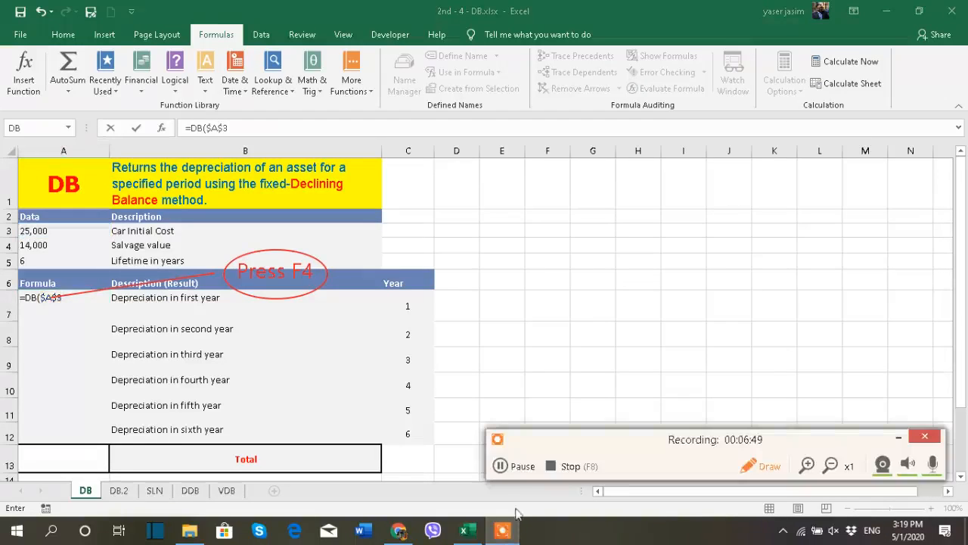
pyautogui.click(514, 468)
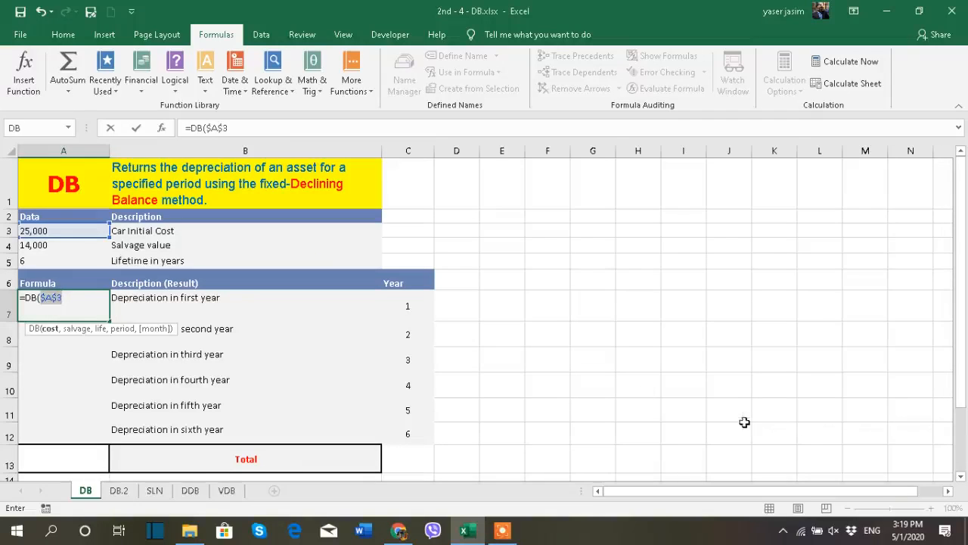
pyautogui.click(81, 300)
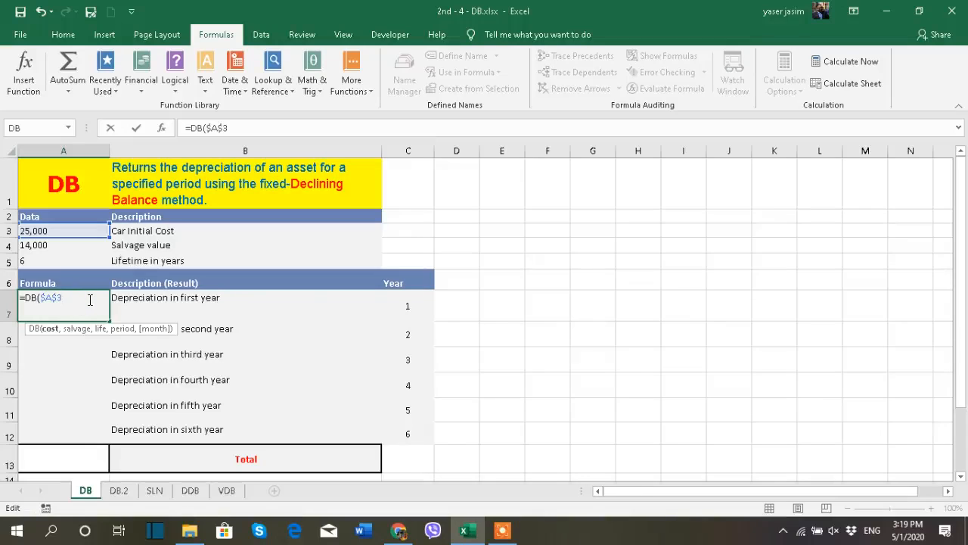
pyautogui.write(',')
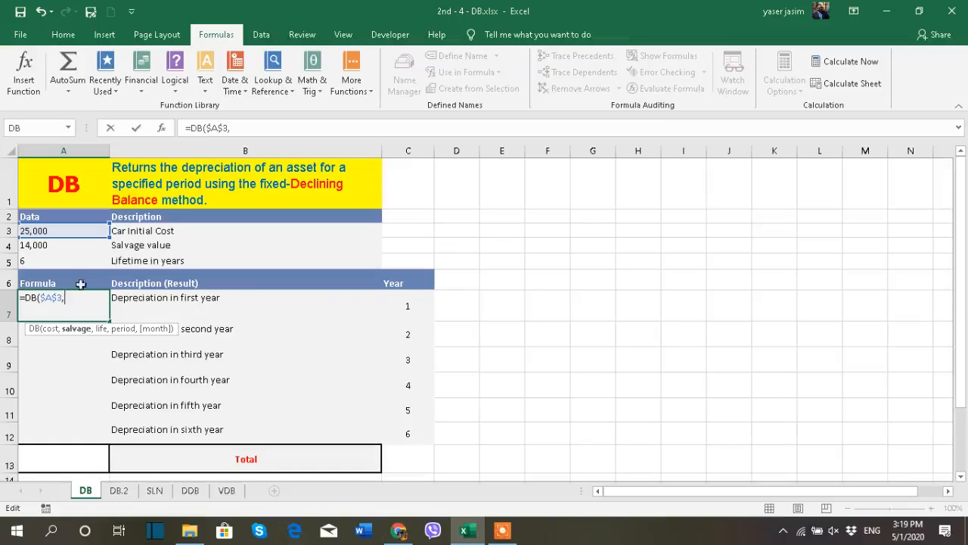
pyautogui.click(43, 246)
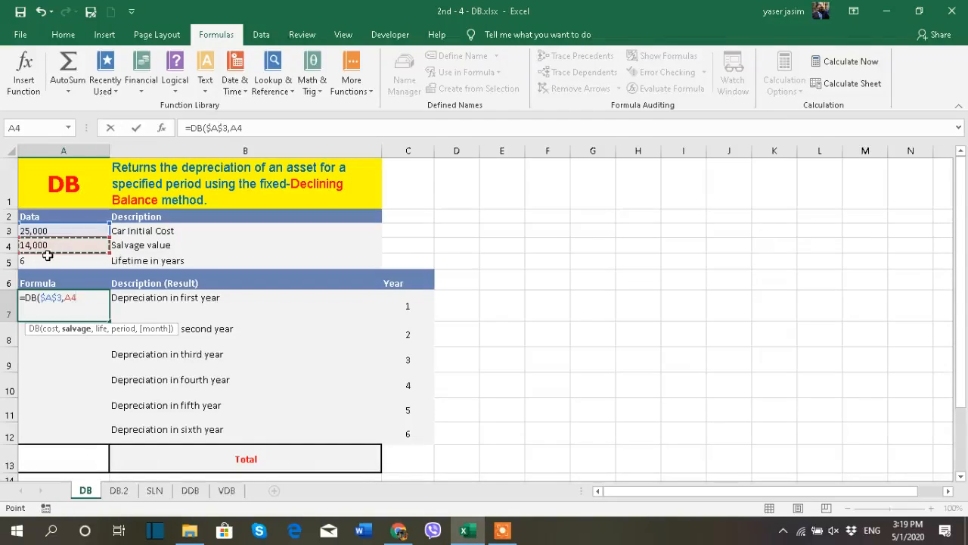
pyautogui.press('F4')
pyautogui.write(',')
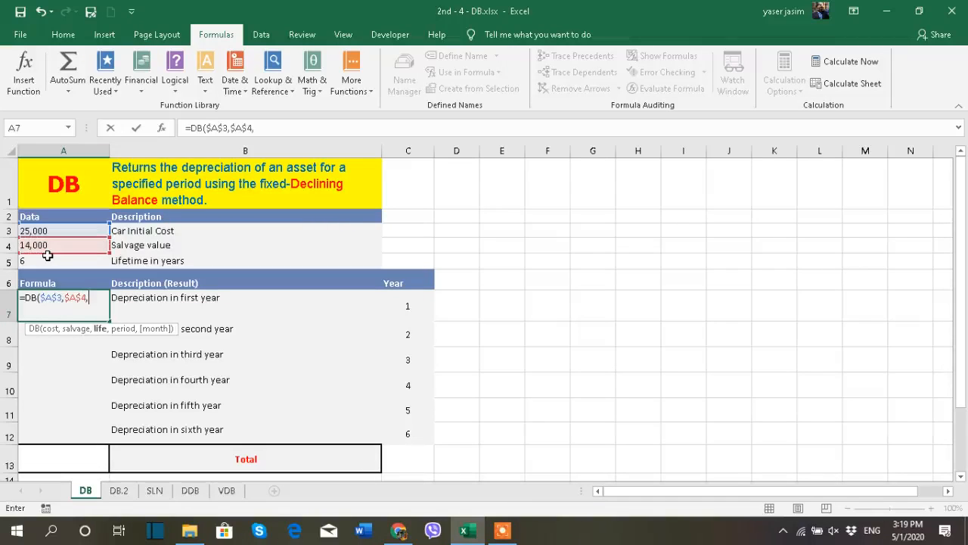
pyautogui.click(48, 260)
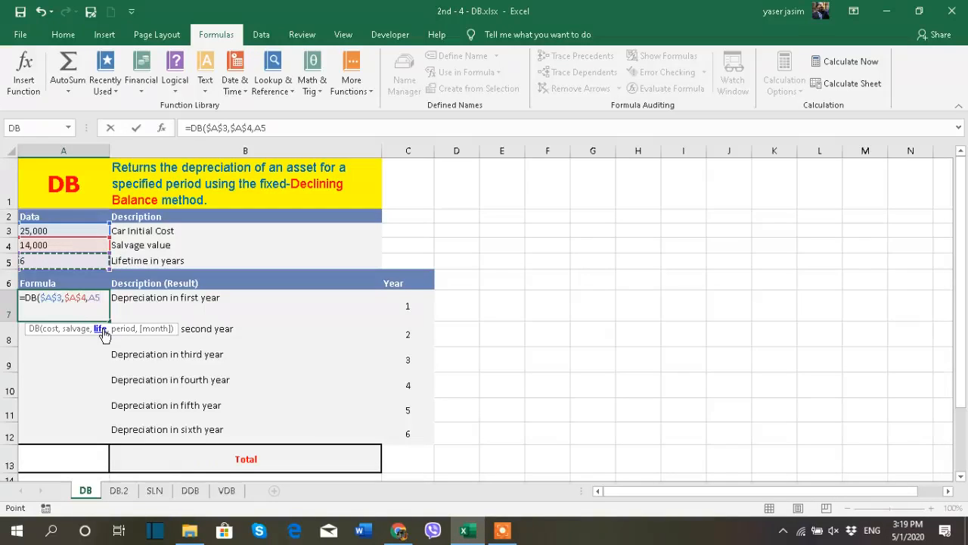
pyautogui.press('F4')
pyautogui.write(',')
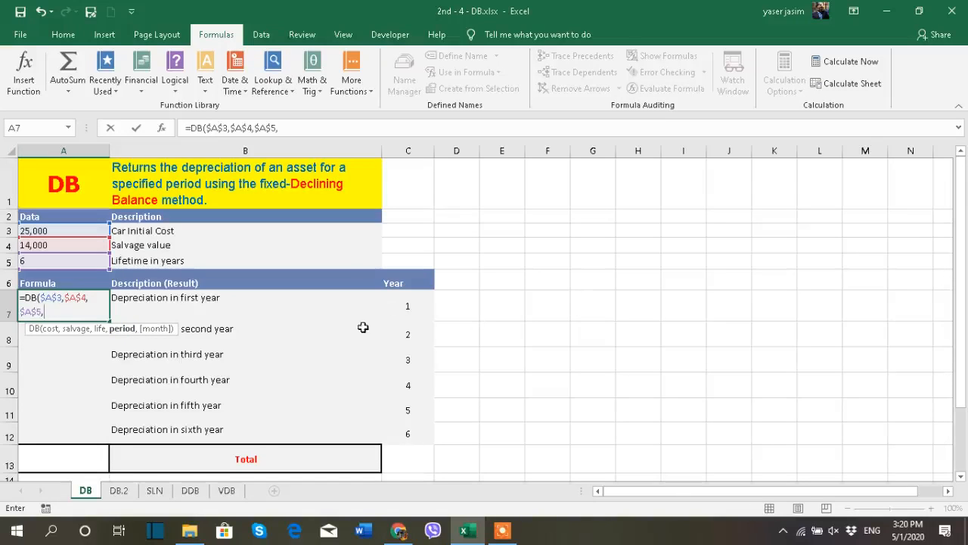
pyautogui.click(399, 308)
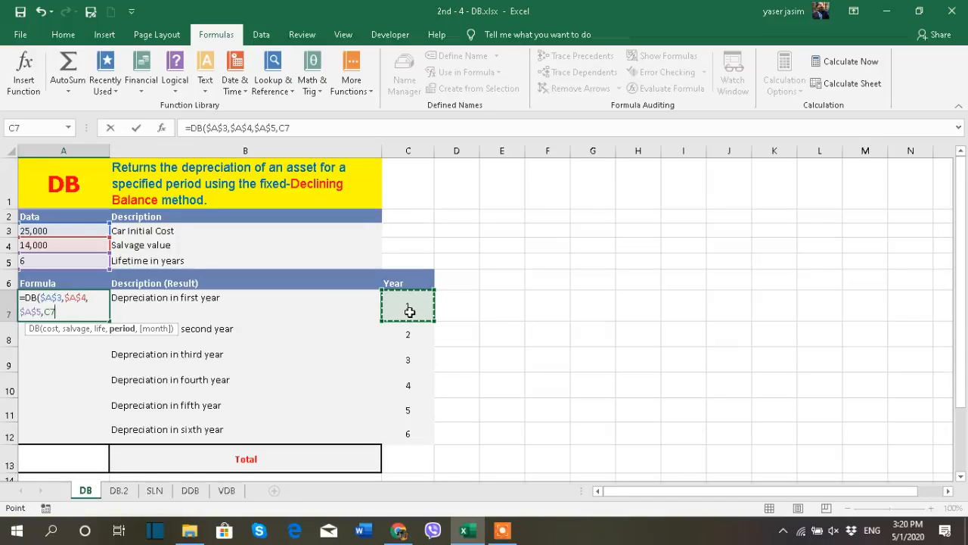
pyautogui.write(')')
pyautogui.press('Return')
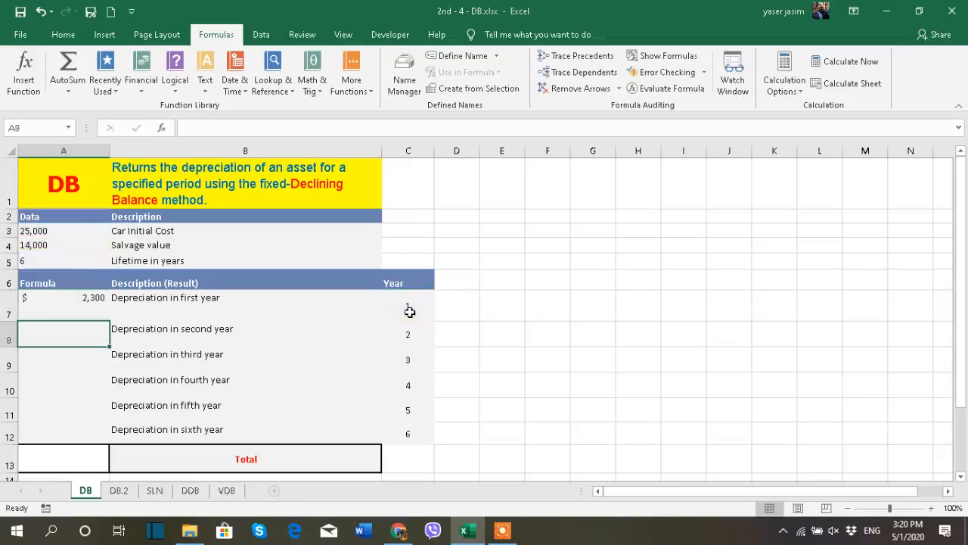
# - Fill the DB formula from cell A7 down to A12 for all six years
pyautogui.click(82, 304)
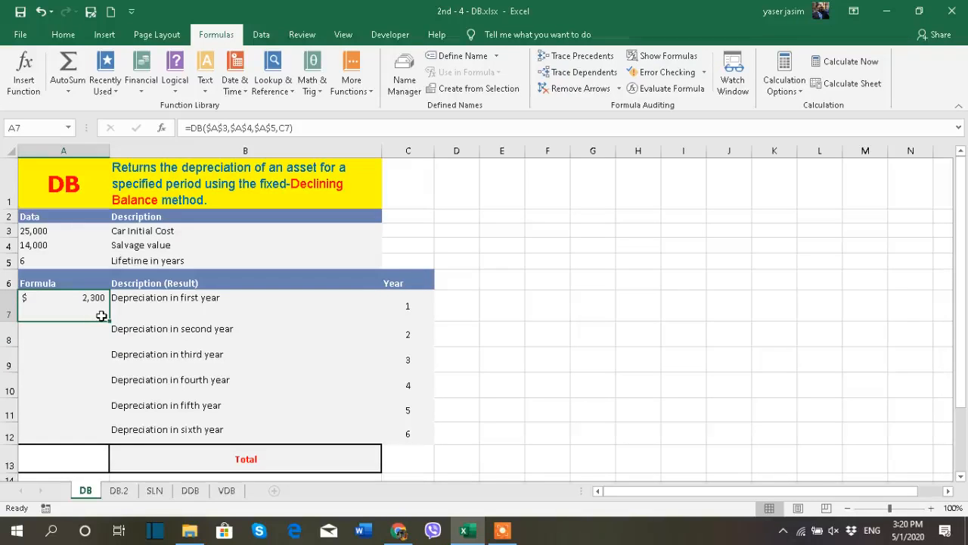
pyautogui.moveTo(109, 321); pyautogui.dragTo(104, 437)
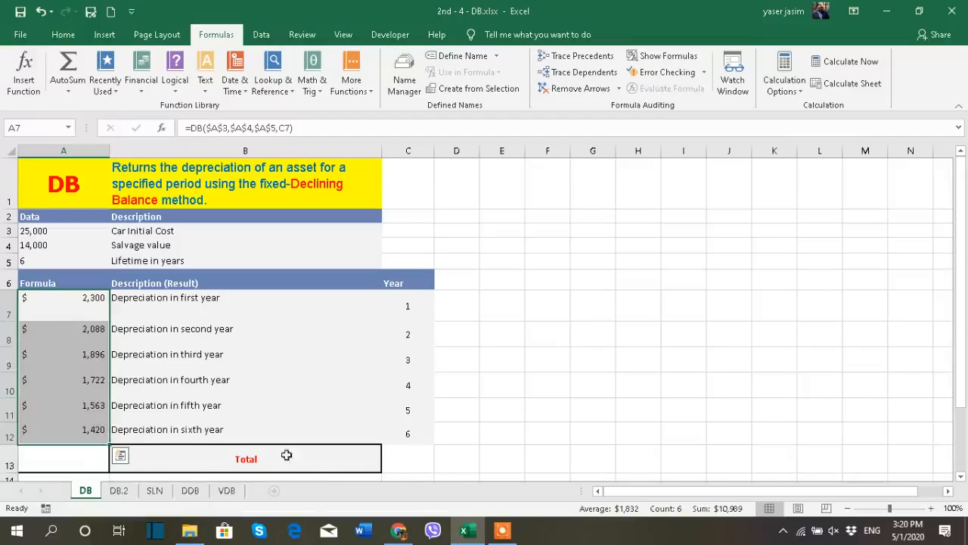
pyautogui.click(583, 385)
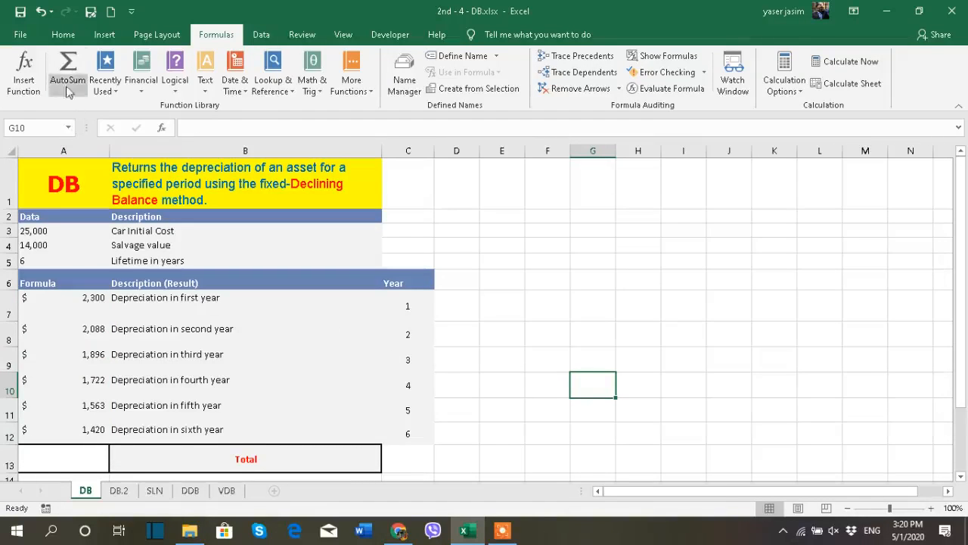
# - Total the six yearly depreciation values in cell A13 with AutoSum
pyautogui.click(51, 35)
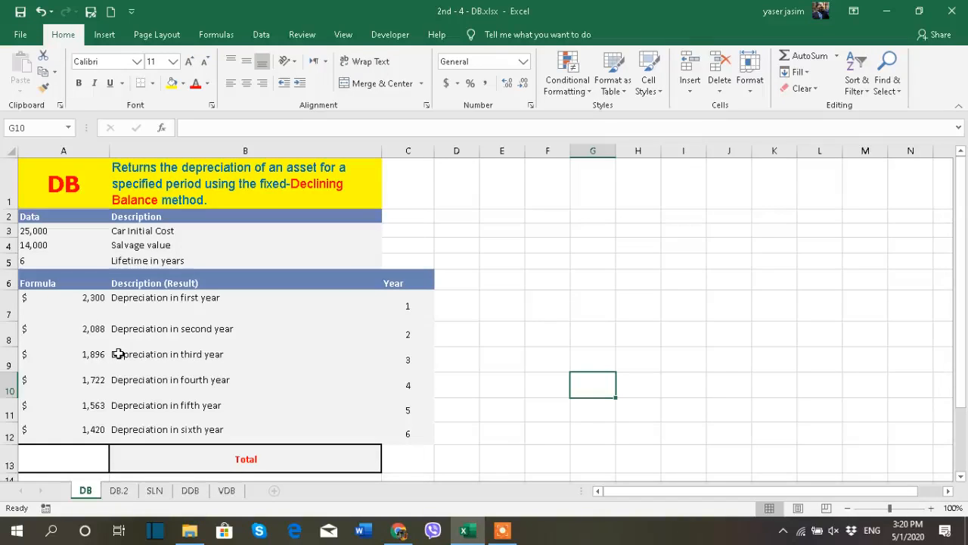
pyautogui.click(75, 459)
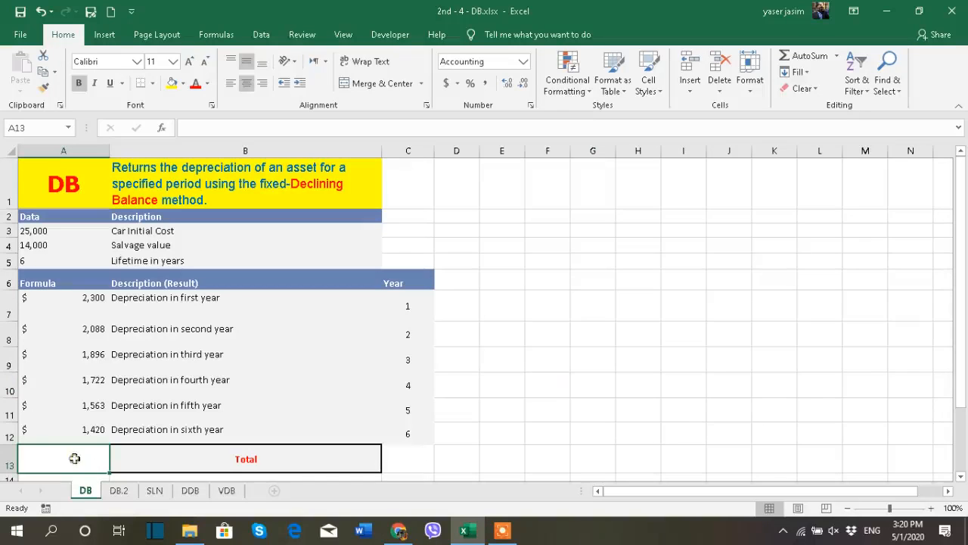
pyautogui.click(807, 56)
pyautogui.press('Return')
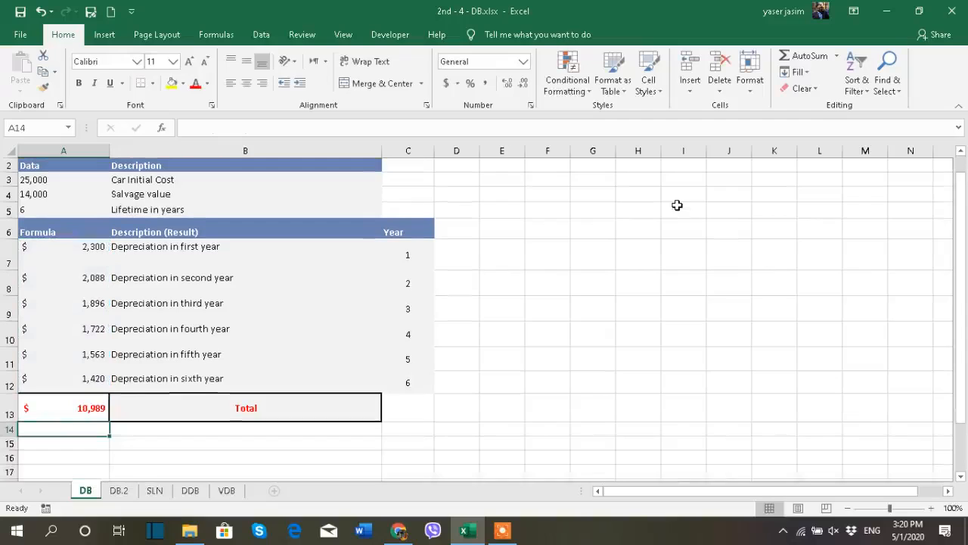
# - Switch to the DB.2 worksheet
pyautogui.scroll(1, 430, 365)
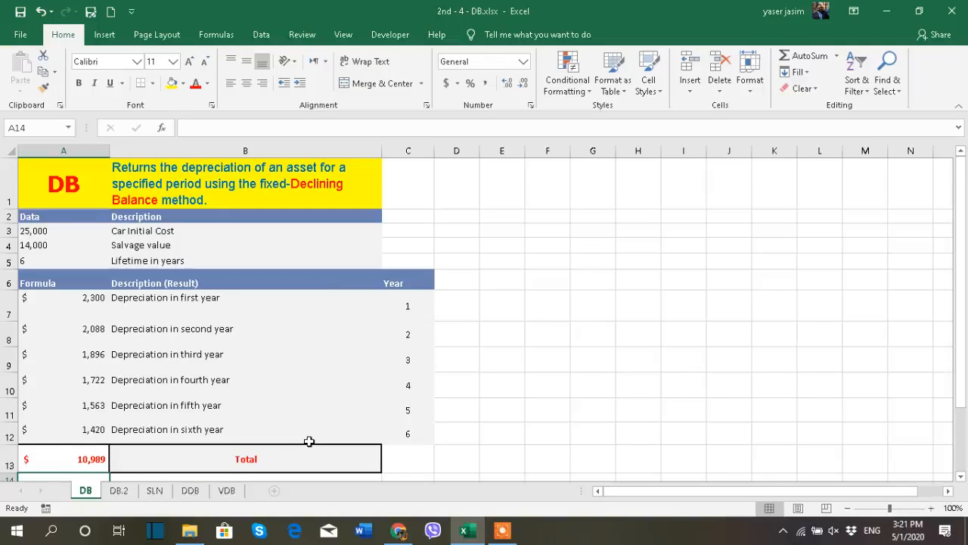
pyautogui.click(31, 245)
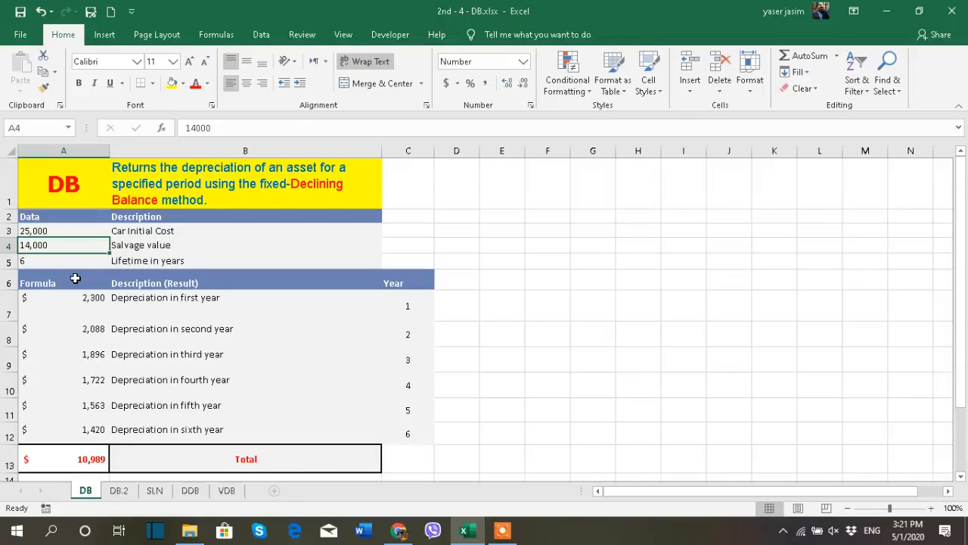
pyautogui.click(117, 490)
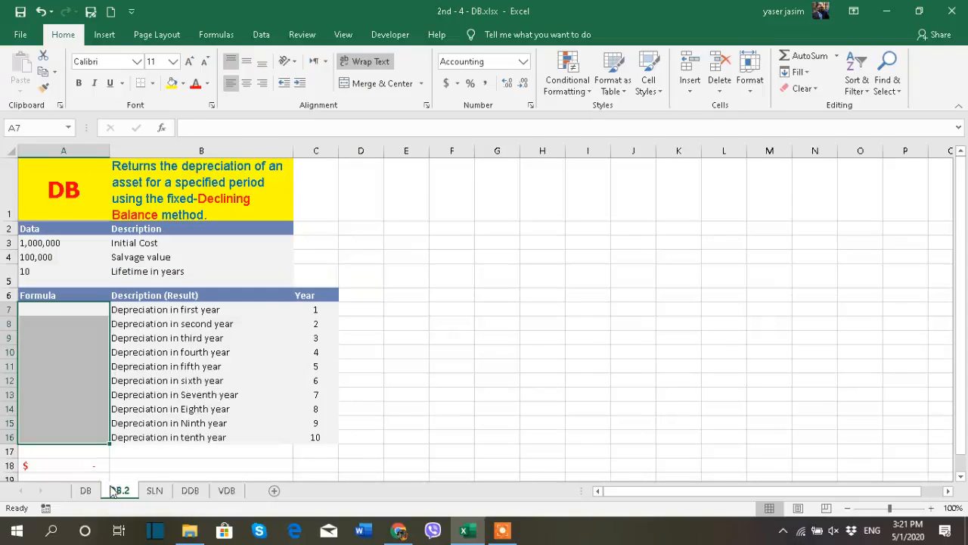
# - Format the initial cost and salvage values in A3:A4 as British pound accounting with no decimal places
pyautogui.click(439, 356)
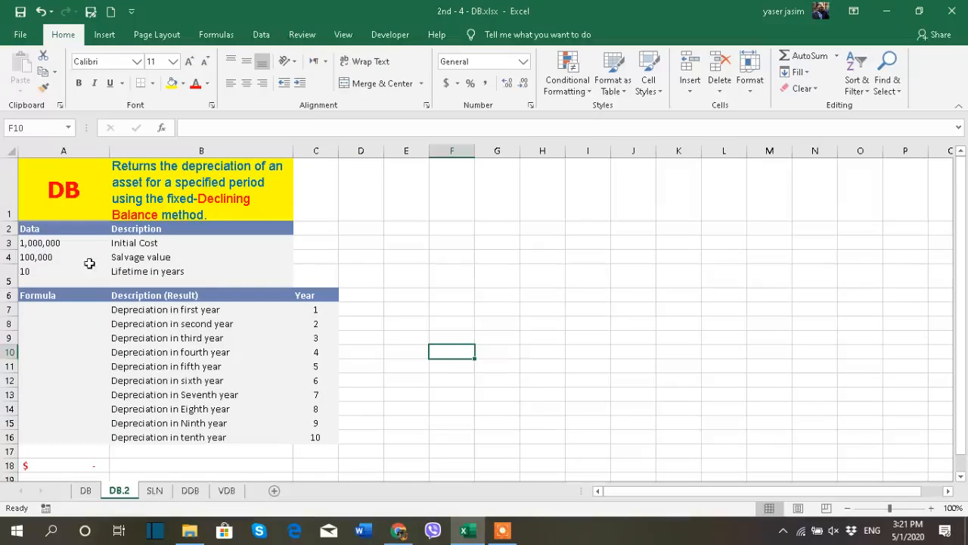
pyautogui.click(74, 246)
pyautogui.click(140, 246)
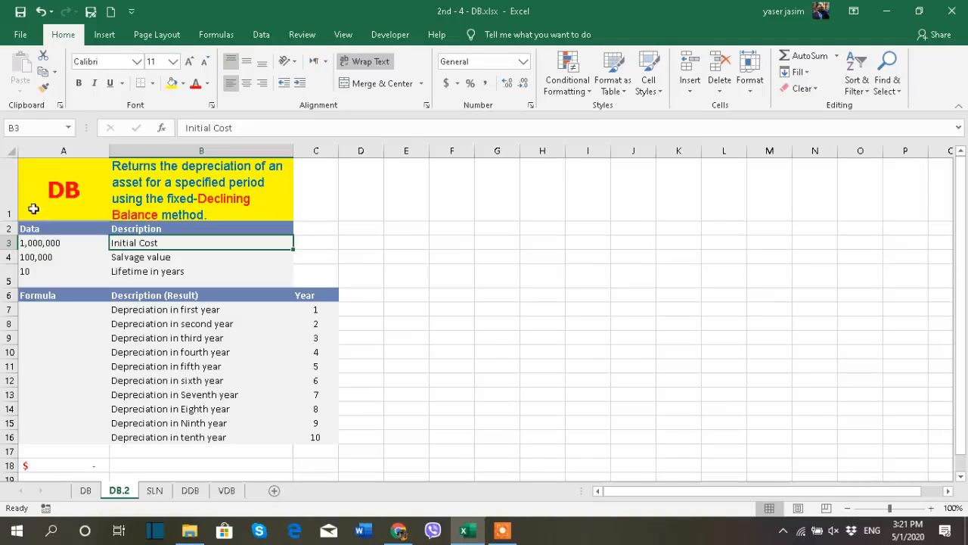
pyautogui.moveTo(43, 243); pyautogui.dragTo(43, 256)
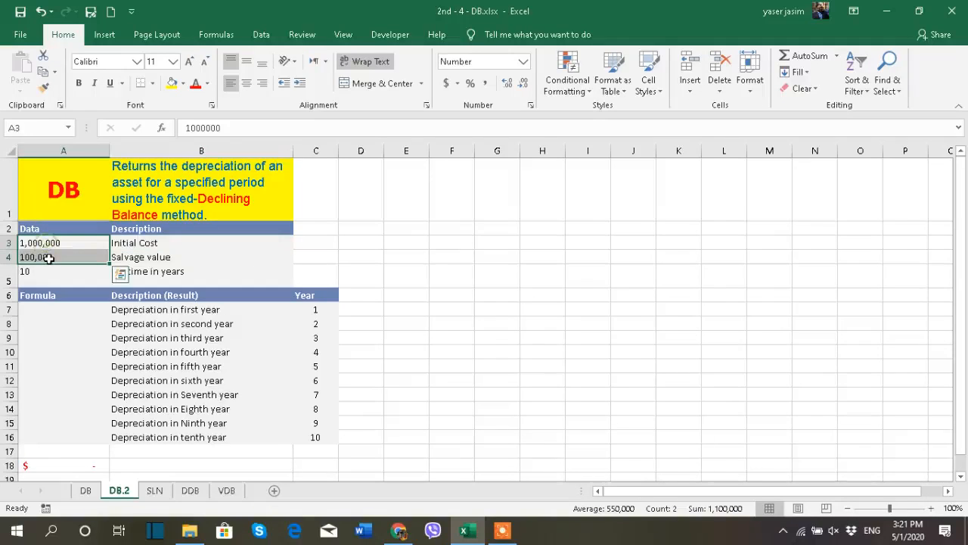
pyautogui.click(446, 83)
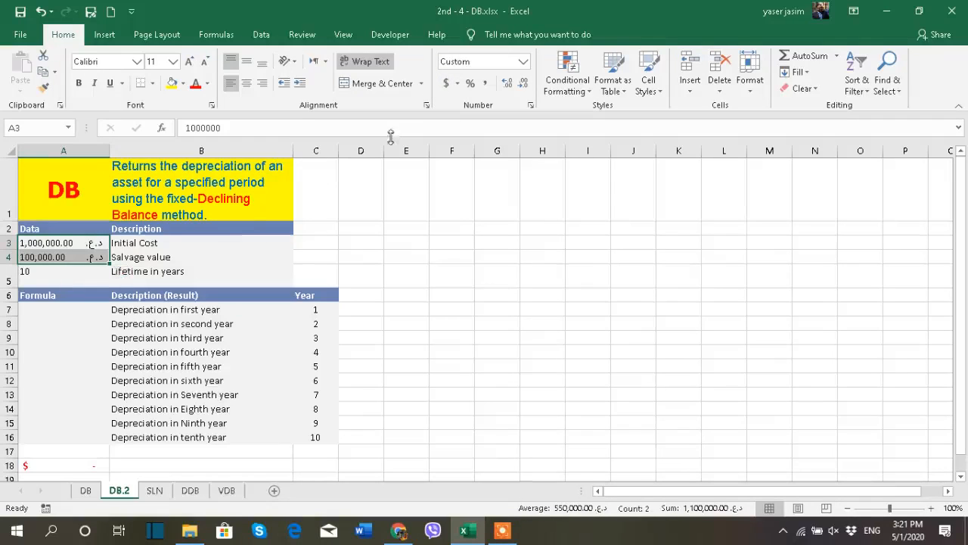
pyautogui.click(457, 83)
pyautogui.click(467, 119)
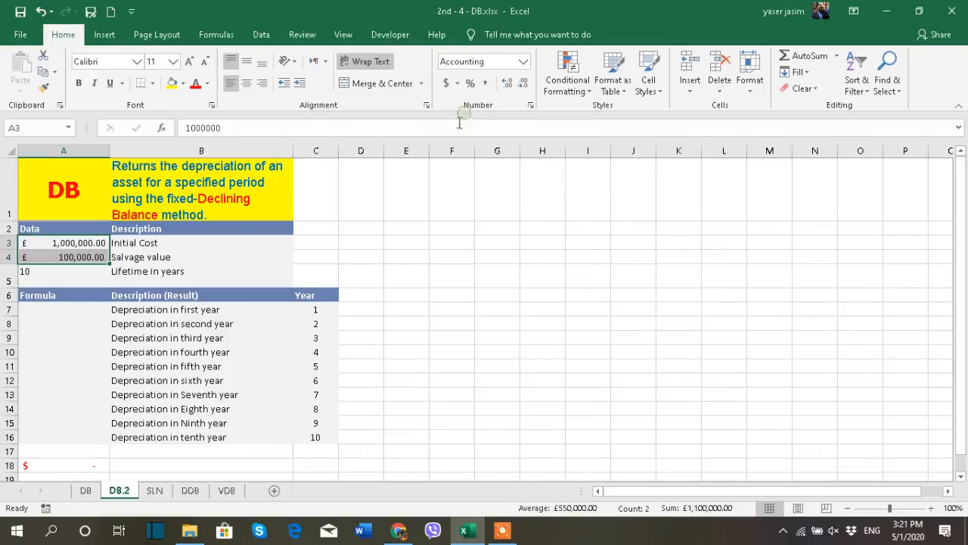
pyautogui.click(523, 83)
pyautogui.click(523, 82)
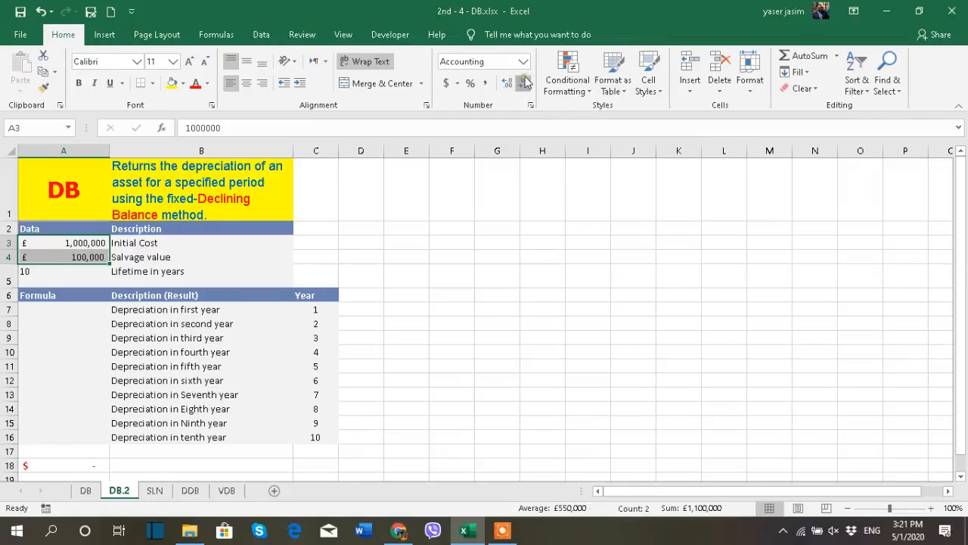
# - Clear the existing total formula from cell A18
pyautogui.click(454, 231)
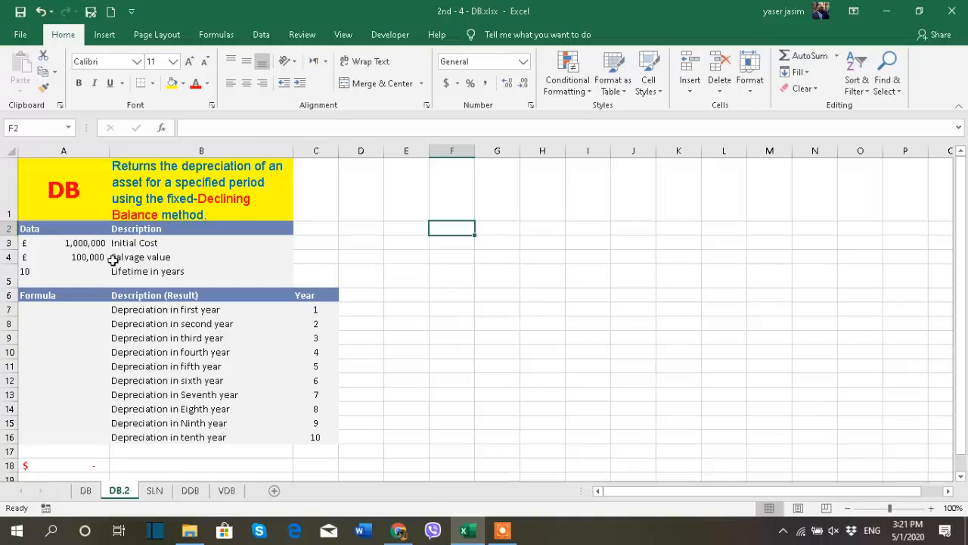
pyautogui.click(93, 272)
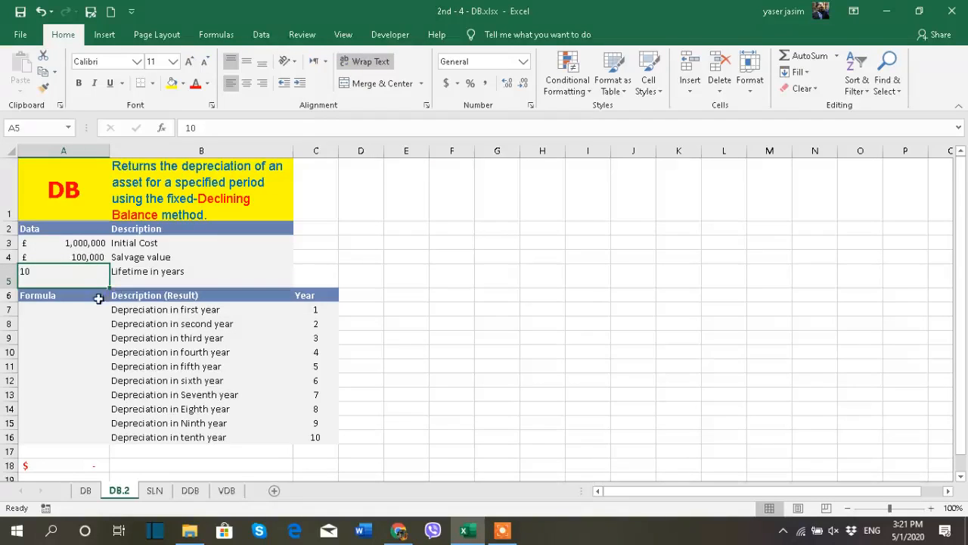
pyautogui.click(95, 312)
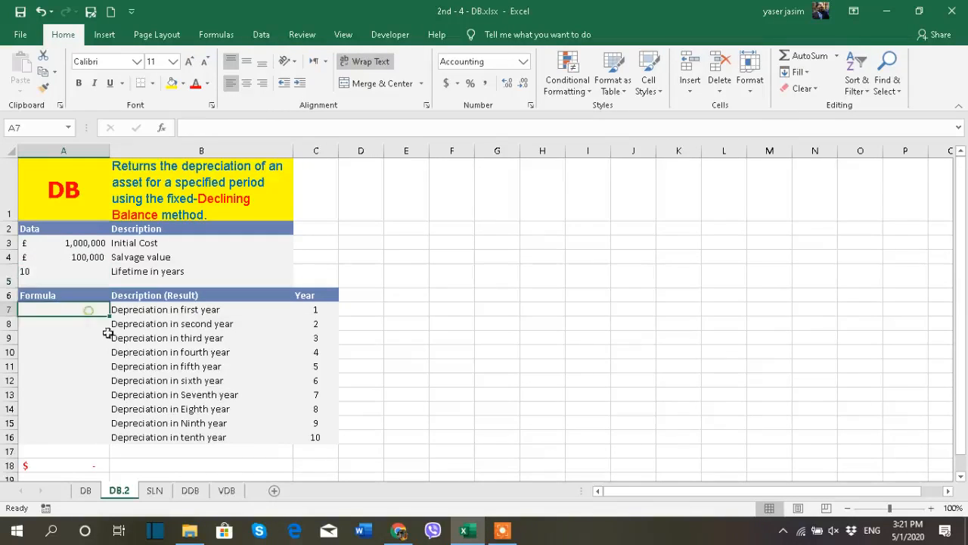
pyautogui.click(200, 311)
pyautogui.click(205, 324)
pyautogui.click(198, 367)
pyautogui.click(193, 380)
pyautogui.click(190, 408)
pyautogui.click(97, 463)
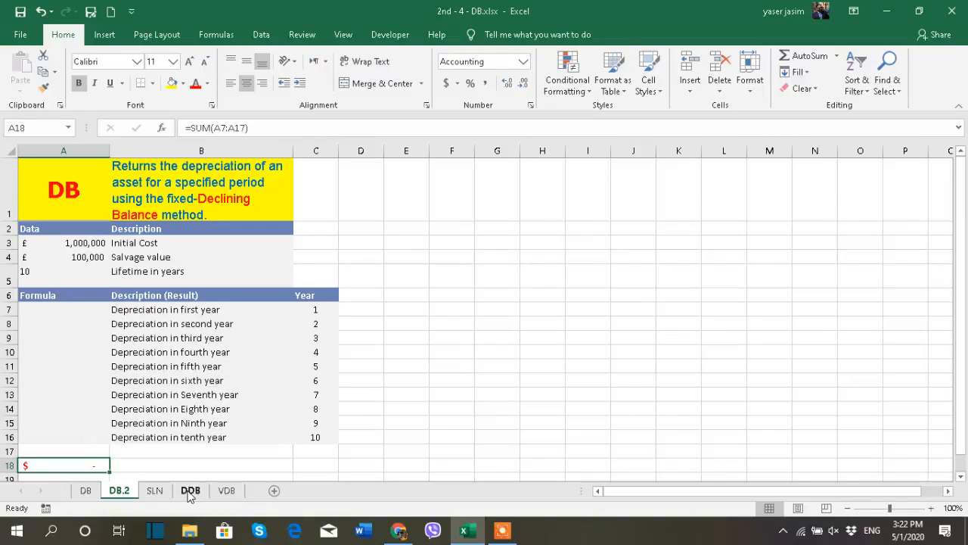
pyautogui.press('Delete')
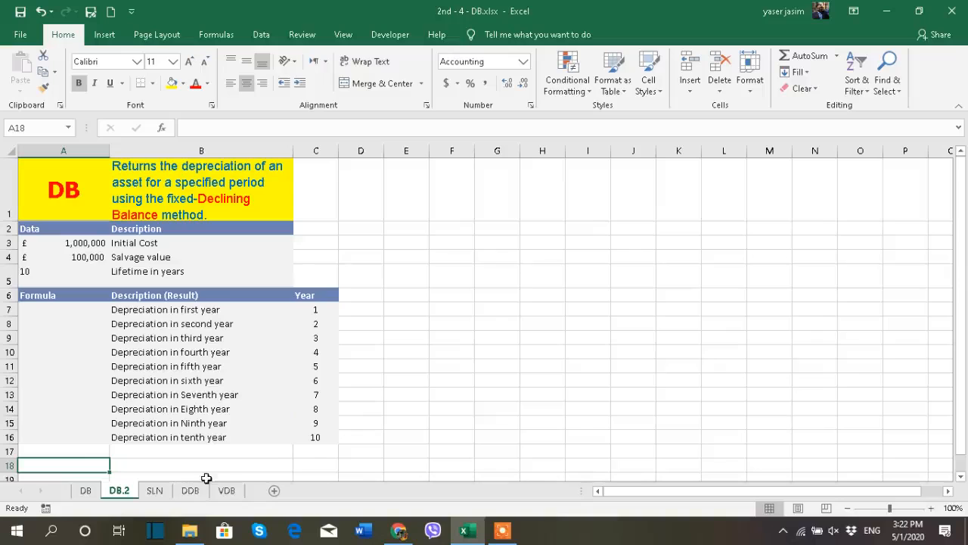
# - Start a DB formula in cell A7 with the initial cost as absolute reference $A$3
pyautogui.click(64, 312)
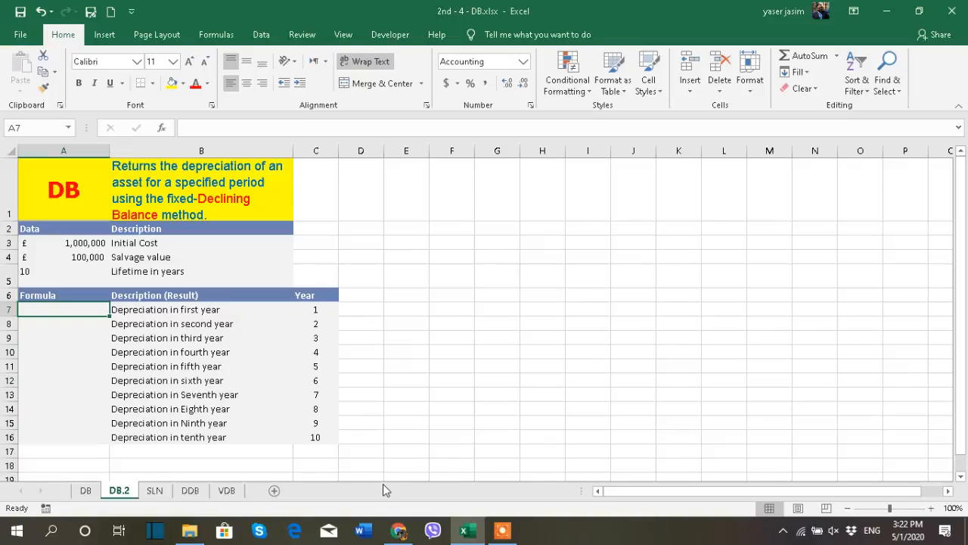
pyautogui.write('=db')
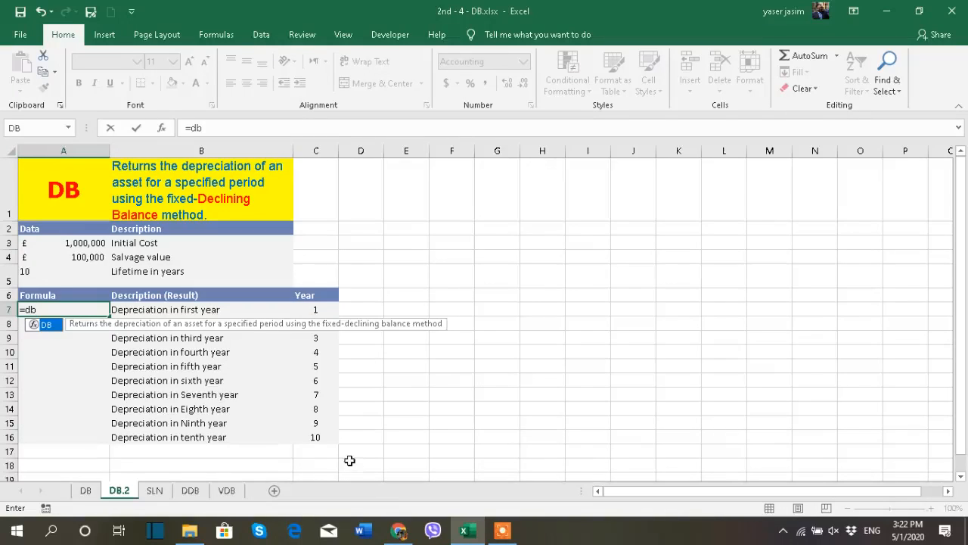
pyautogui.doubleClick(48, 331)
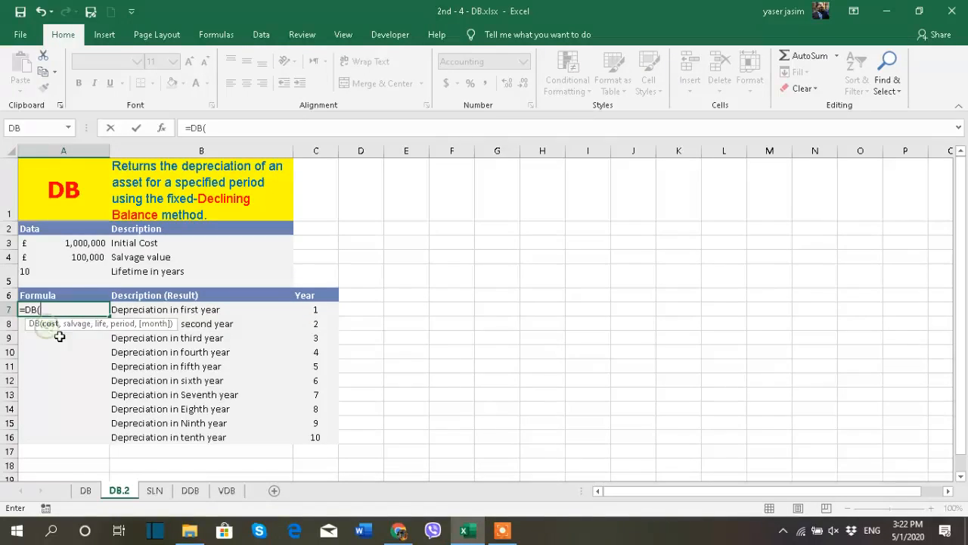
pyautogui.click(79, 242)
pyautogui.press('F4')
pyautogui.write(',')
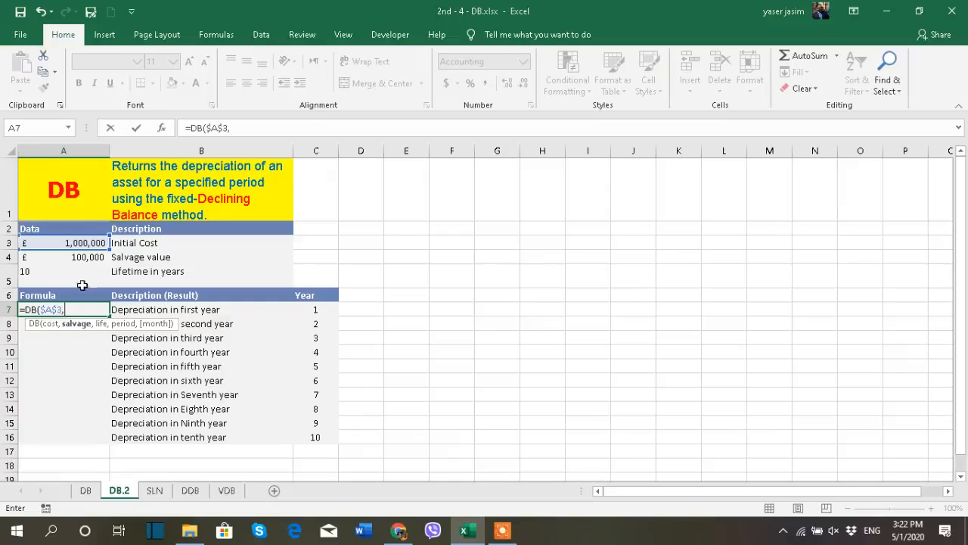
# - Complete the formula as =DB($A$3,$A$4,$A$5,C7) with absolute salvage and life references and year cell C7
pyautogui.click(86, 258)
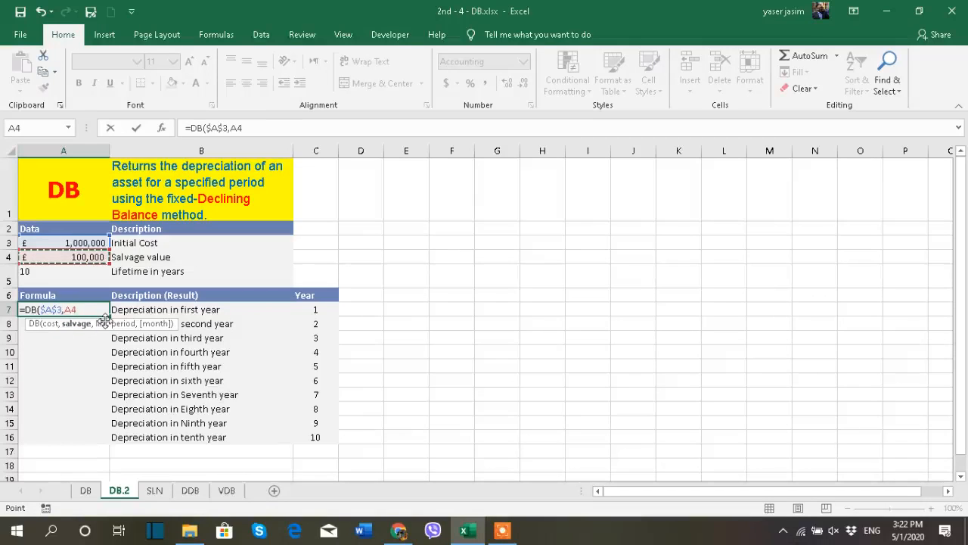
pyautogui.press('F4')
pyautogui.write(',')
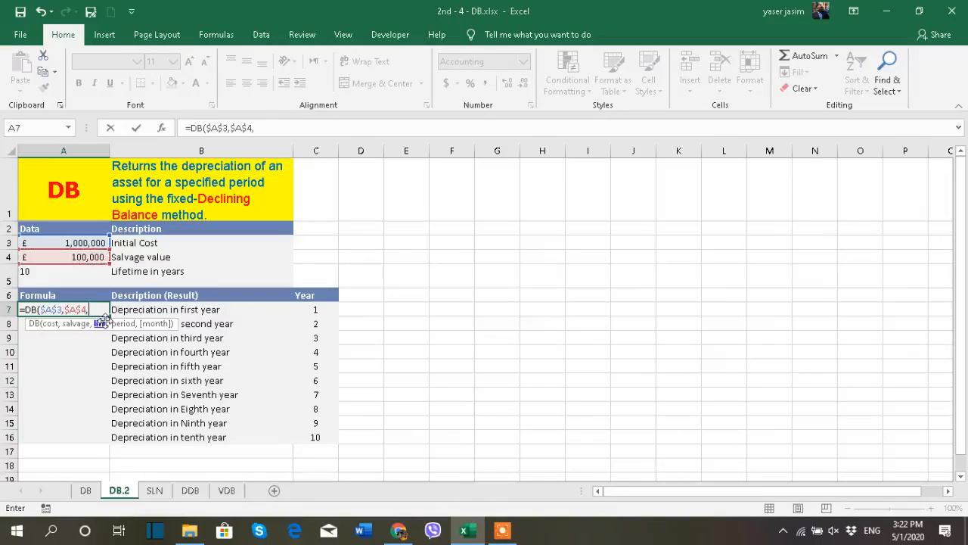
pyautogui.click(75, 276)
pyautogui.press('F4')
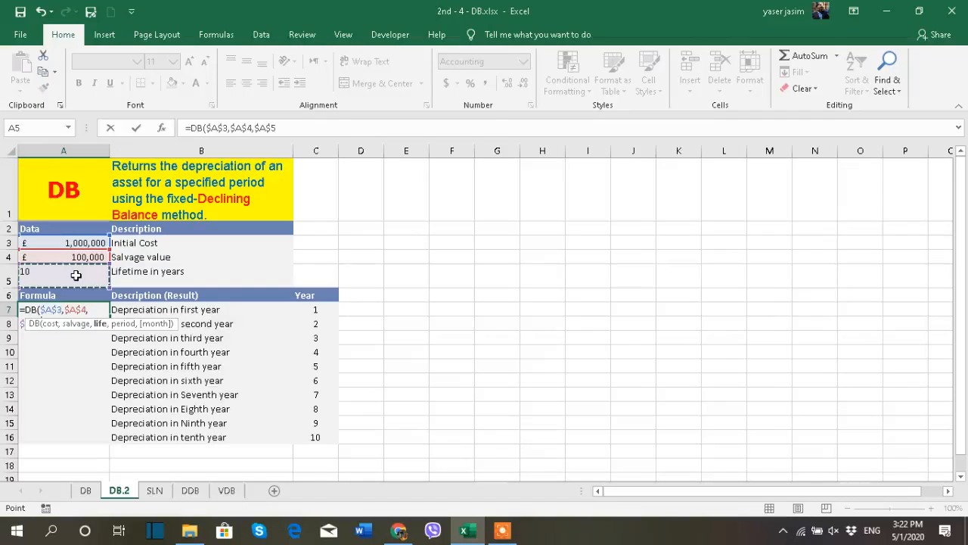
pyautogui.write(',')
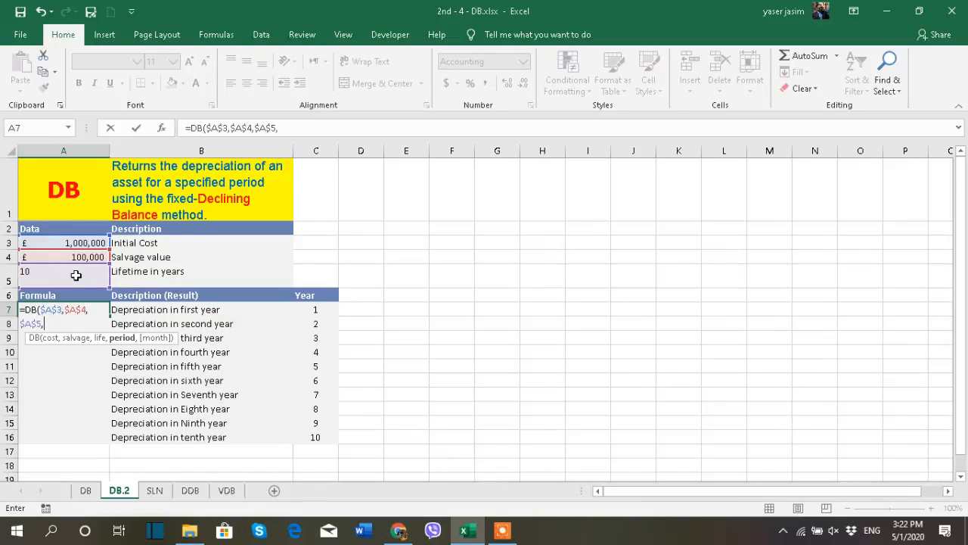
pyautogui.click(325, 307)
pyautogui.write(')')
pyautogui.press('Return')
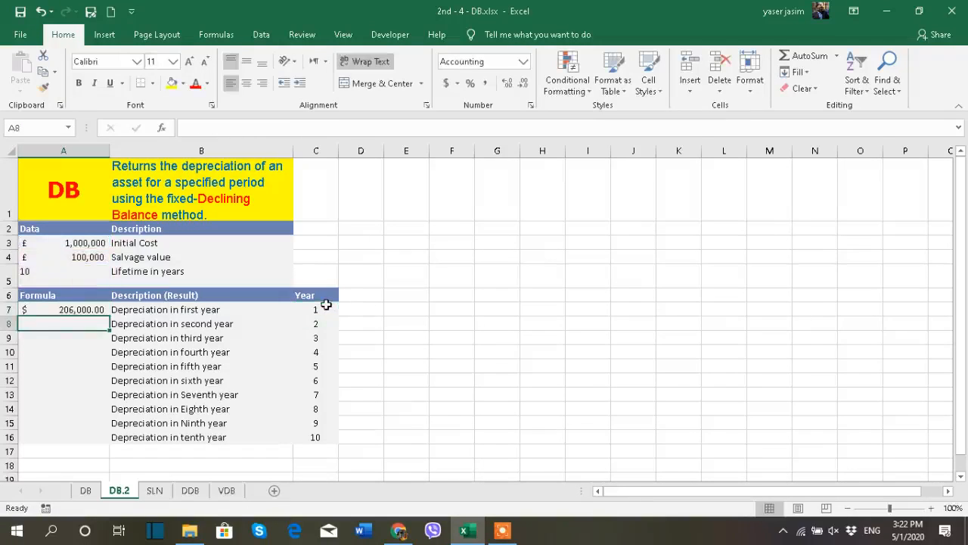
# - Remove decimals from A7 and fill the DB formula down to A16 for all ten years
pyautogui.click(89, 310)
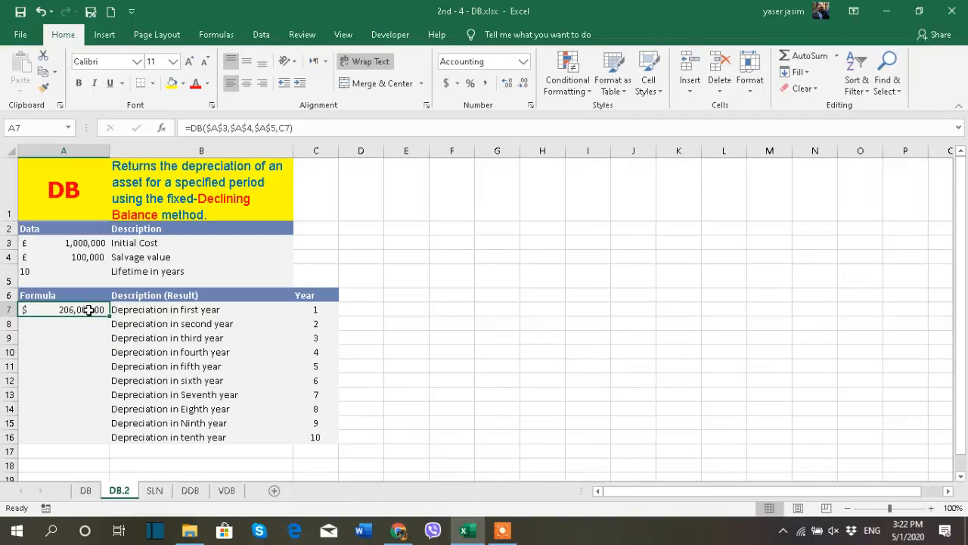
pyautogui.click(527, 86)
pyautogui.moveTo(111, 320); pyautogui.dragTo(114, 445)
pyautogui.click(480, 409)
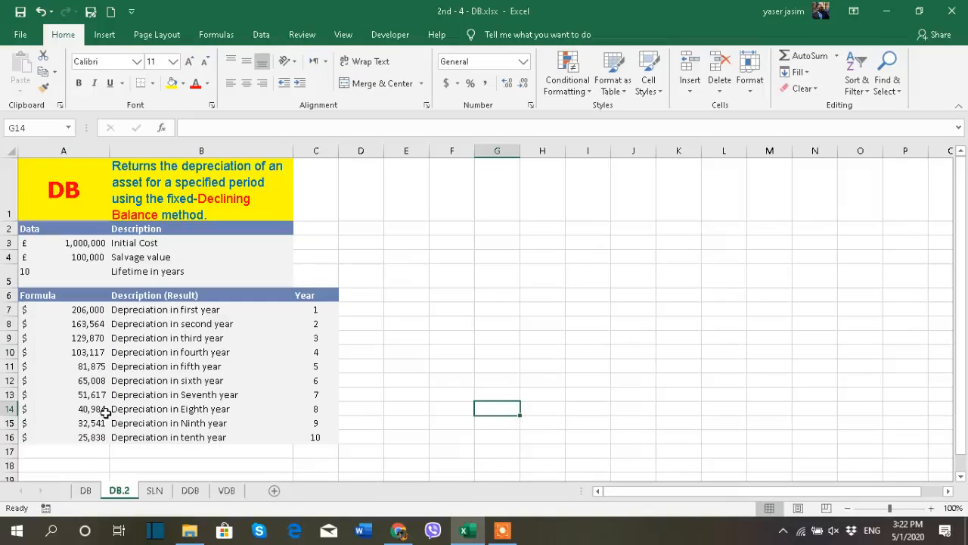
# - Format the initial cost and salvage values in A3:A4 as US dollar accounting with no decimal places
pyautogui.moveTo(67, 240); pyautogui.dragTo(72, 258)
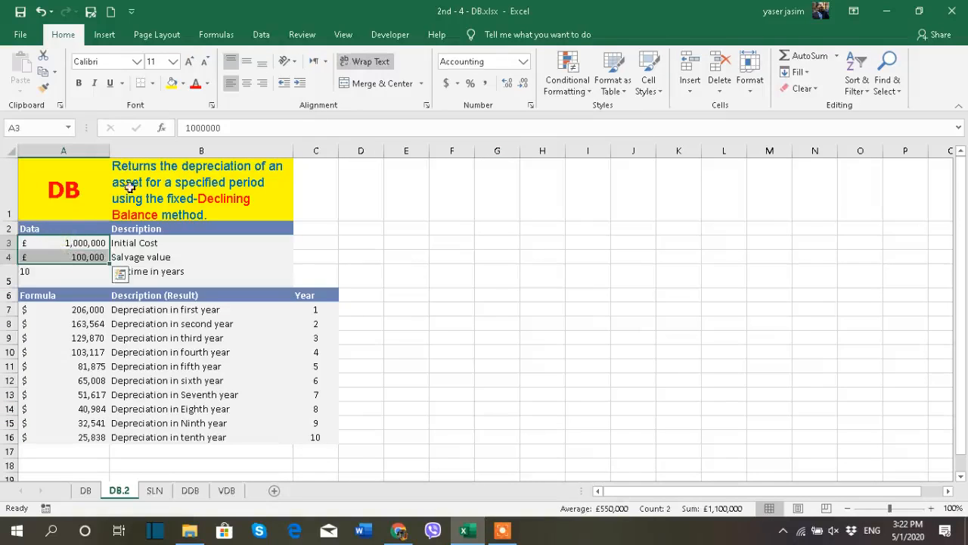
pyautogui.click(457, 83)
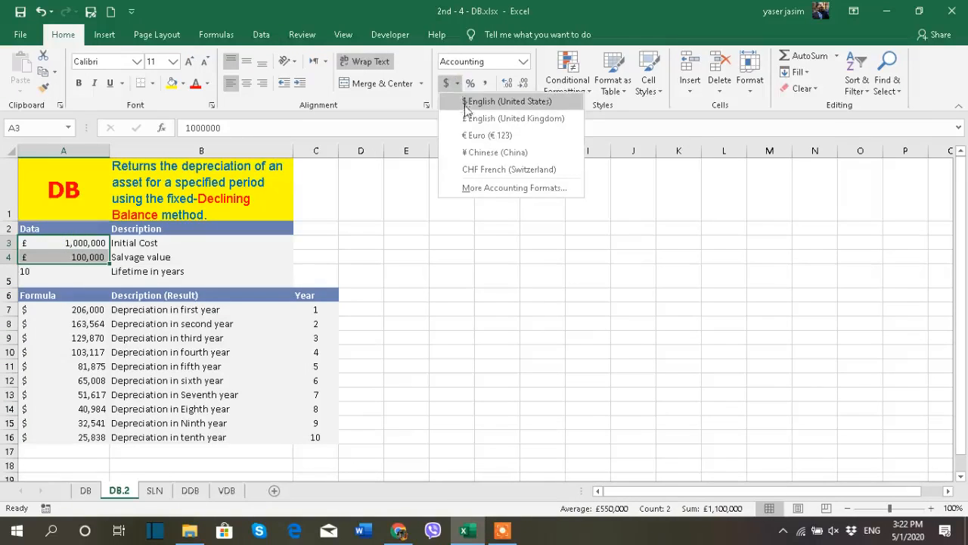
pyautogui.click(469, 102)
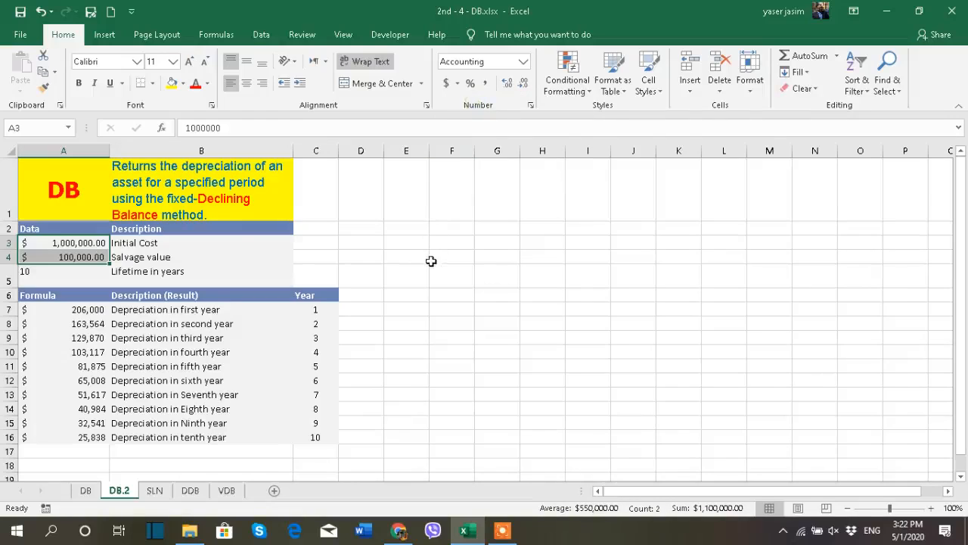
pyautogui.click(523, 83)
pyautogui.click(524, 83)
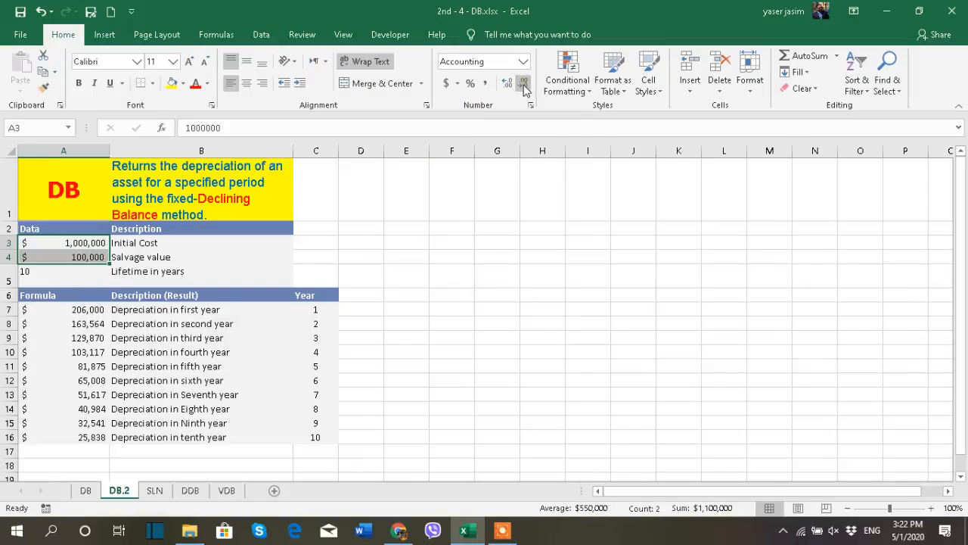
# - Total the yearly depreciation values A7:A17 in cell A18 with AutoSum
pyautogui.click(102, 463)
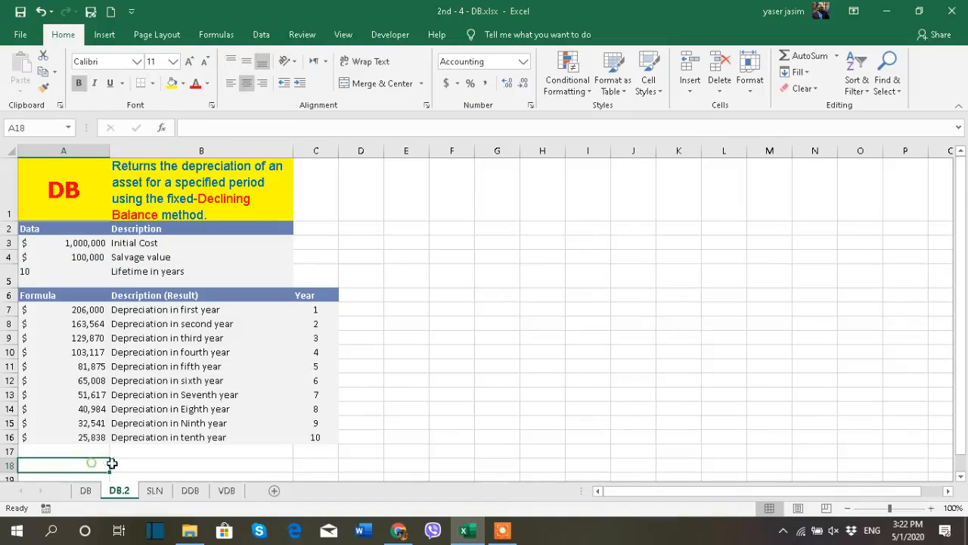
pyautogui.click(804, 55)
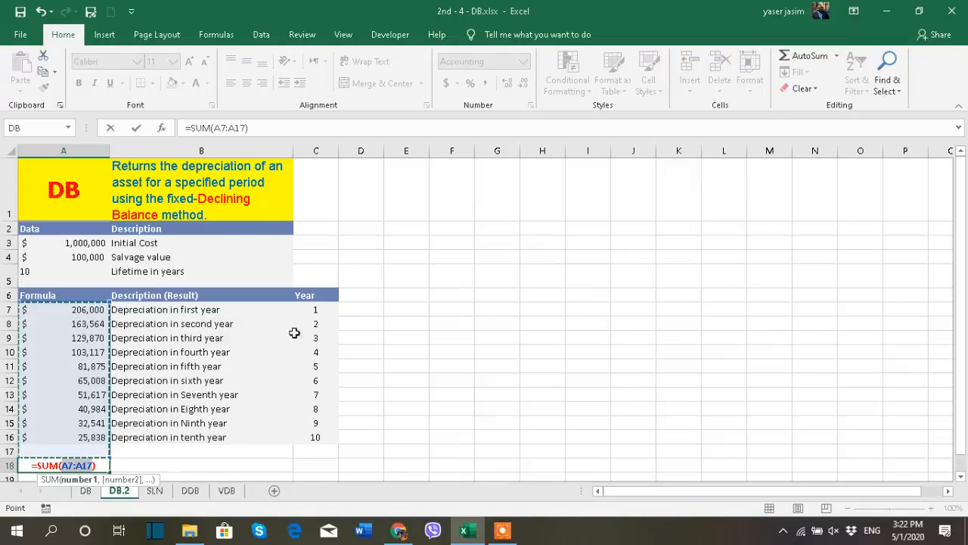
pyautogui.press('Return')
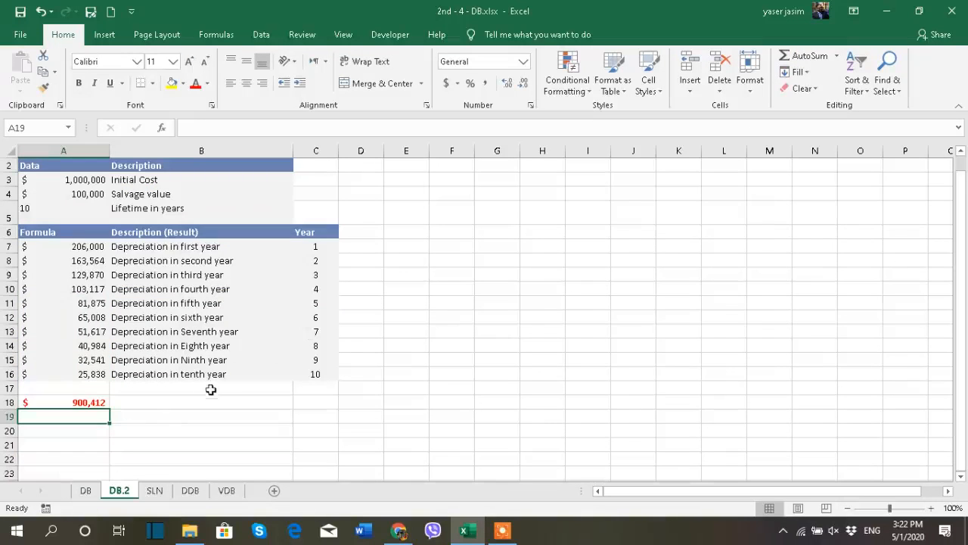
# - Compare the DB.2 total and data cells with the data on the DB and SLN worksheets
pyautogui.scroll(1, 166, 422)
pyautogui.click(96, 466)
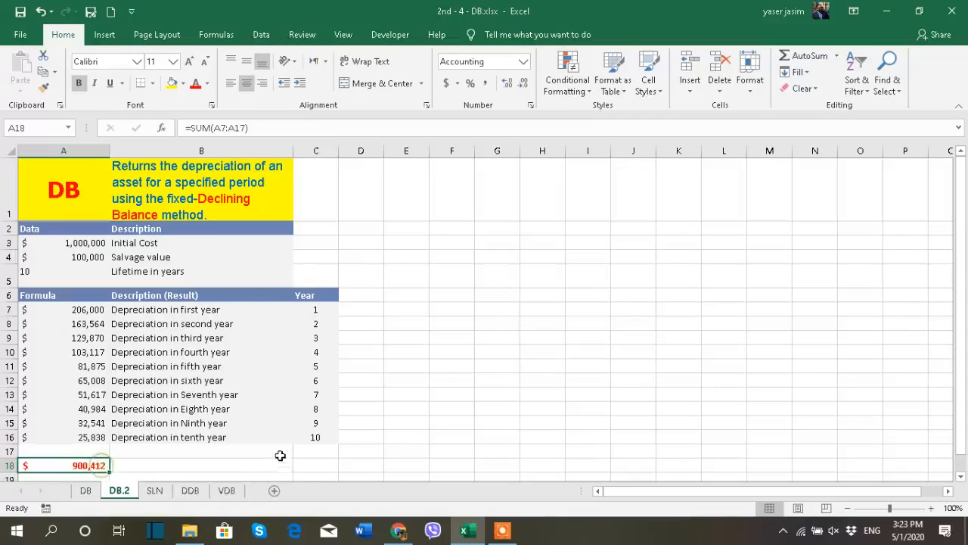
pyautogui.click(102, 258)
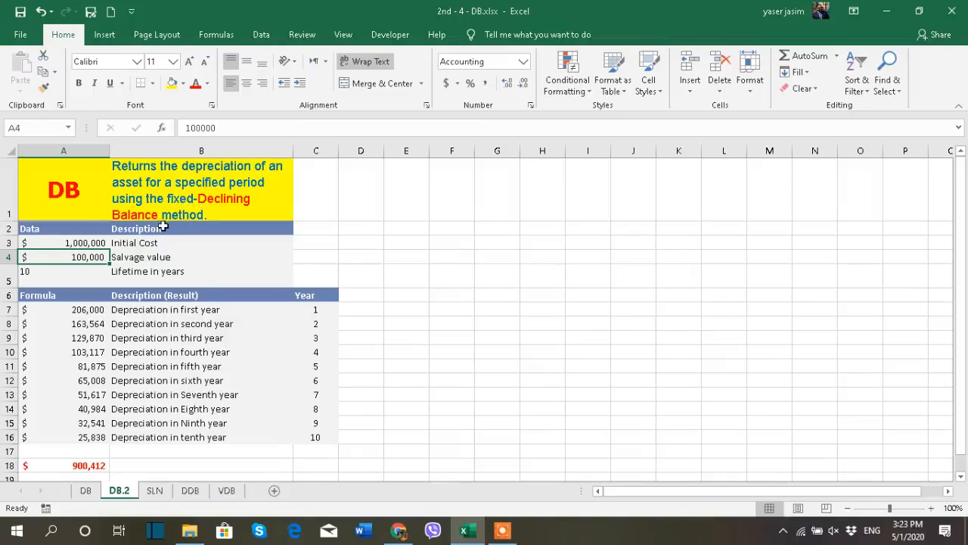
pyautogui.click(155, 491)
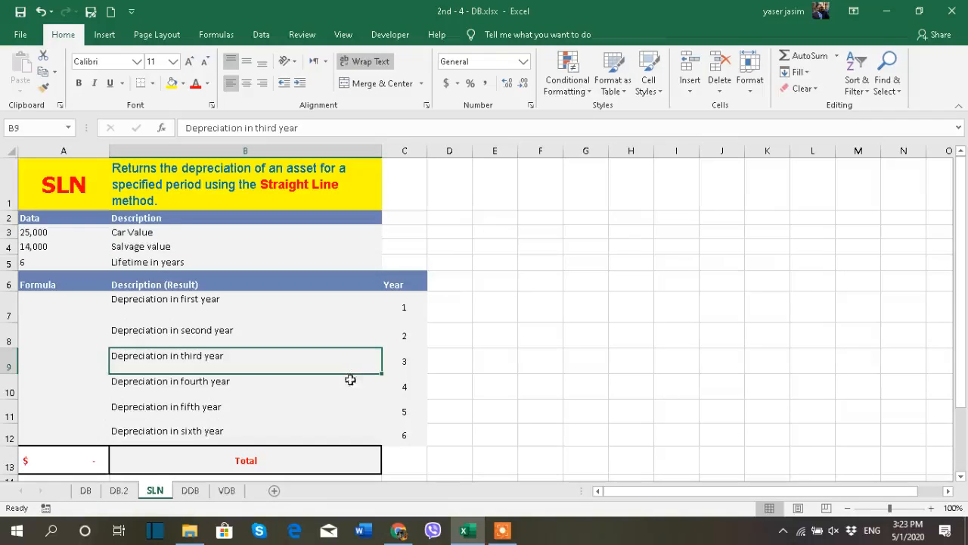
pyautogui.click(86, 491)
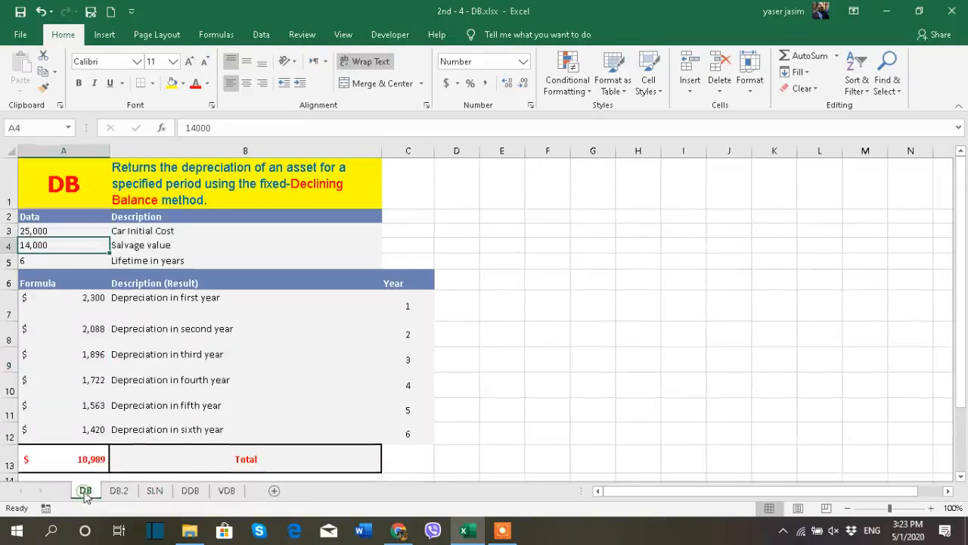
pyautogui.click(53, 231)
pyautogui.click(57, 258)
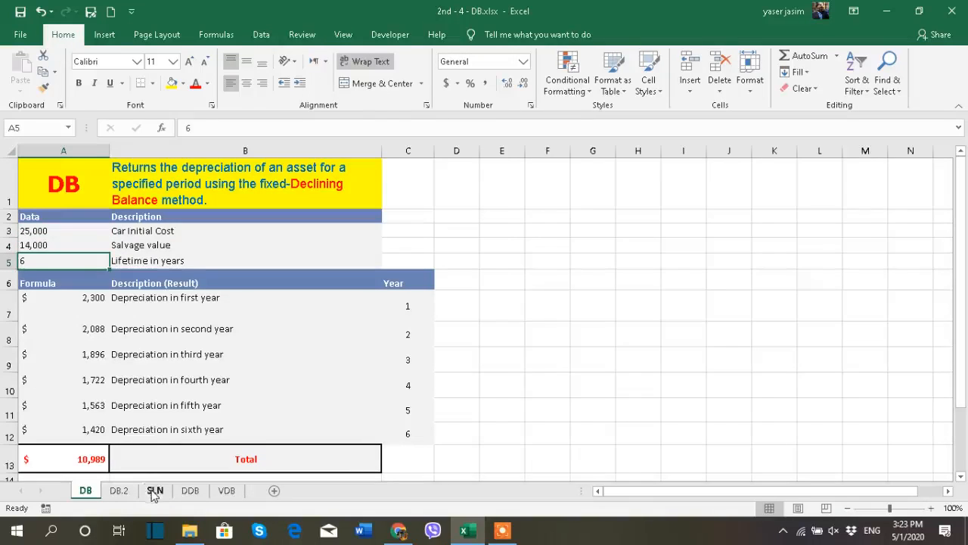
# - Switch to the SLN worksheet and clear the existing total formula from cell A13
pyautogui.click(154, 490)
pyautogui.doubleClick(138, 232)
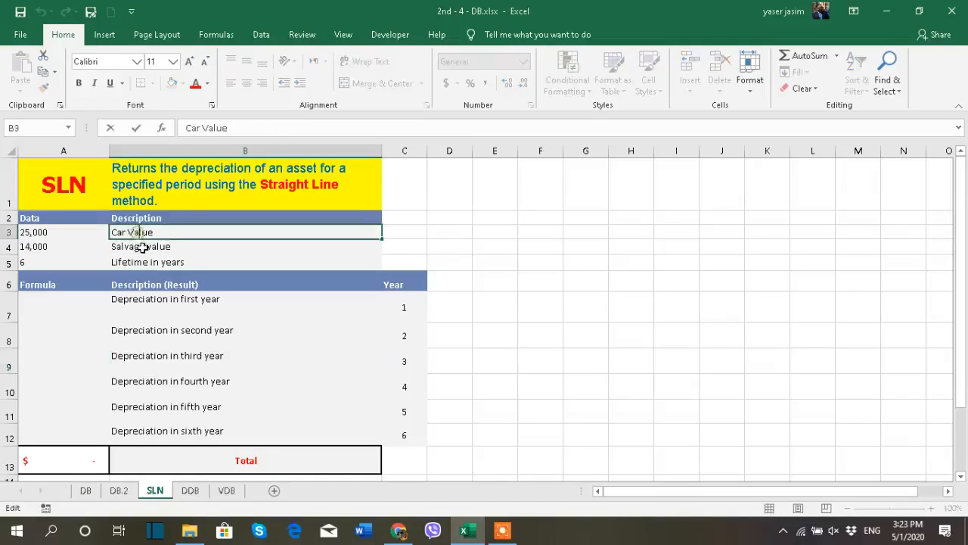
pyautogui.click(178, 338)
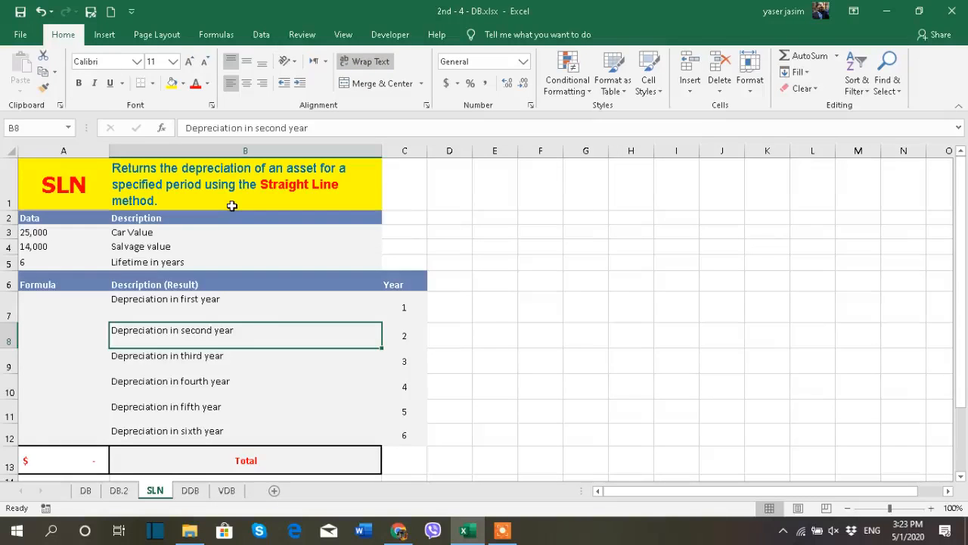
pyautogui.click(65, 463)
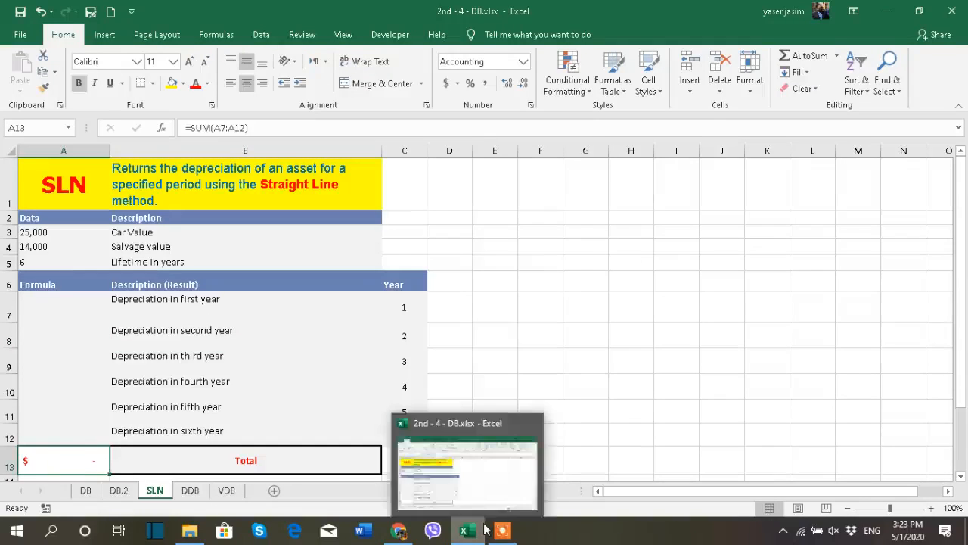
pyautogui.press('Delete')
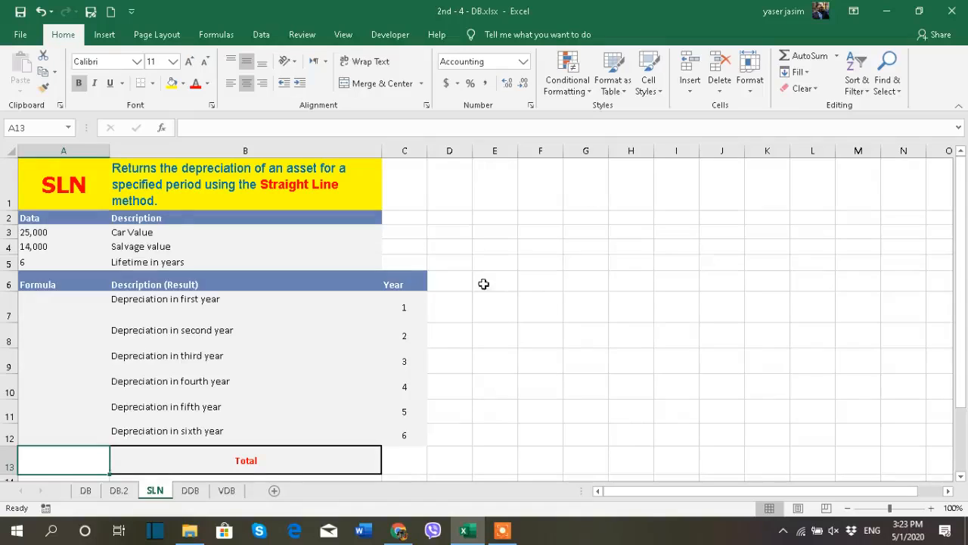
# - Enter =SLN($A$3,$A$4,$A$5) in A7 to calculate the first year's straight-line depreciation with absolute references
pyautogui.moveTo(421, 305); pyautogui.dragTo(417, 432)
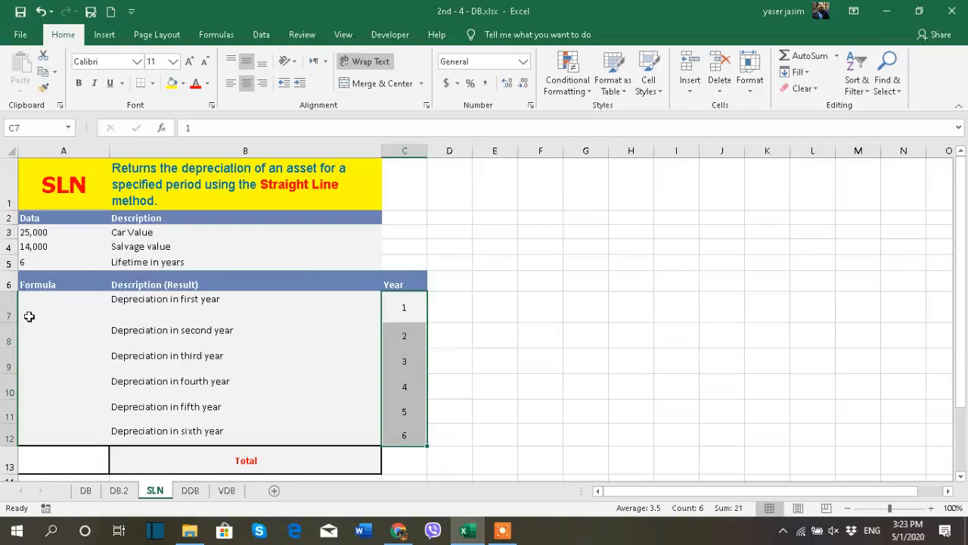
pyautogui.click(54, 303)
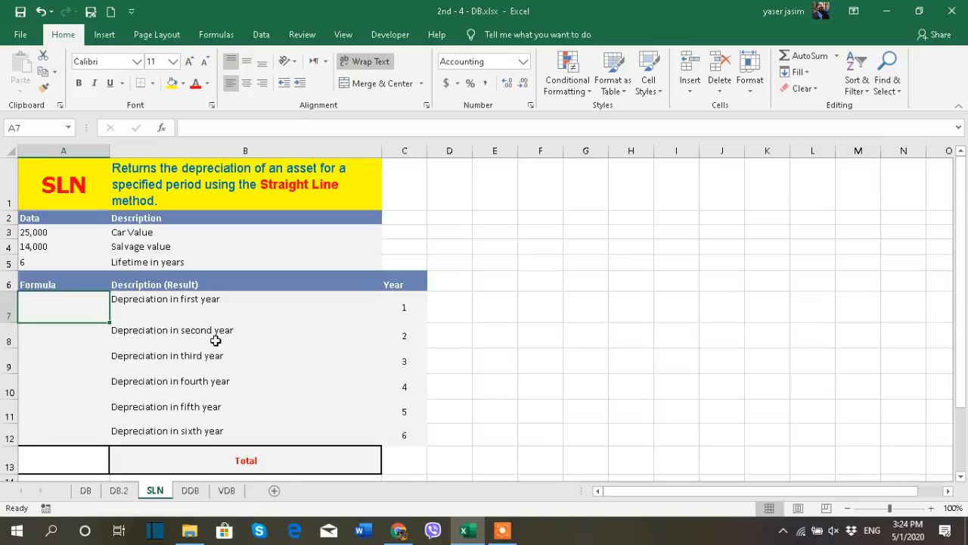
pyautogui.moveTo(406, 310); pyautogui.dragTo(403, 434)
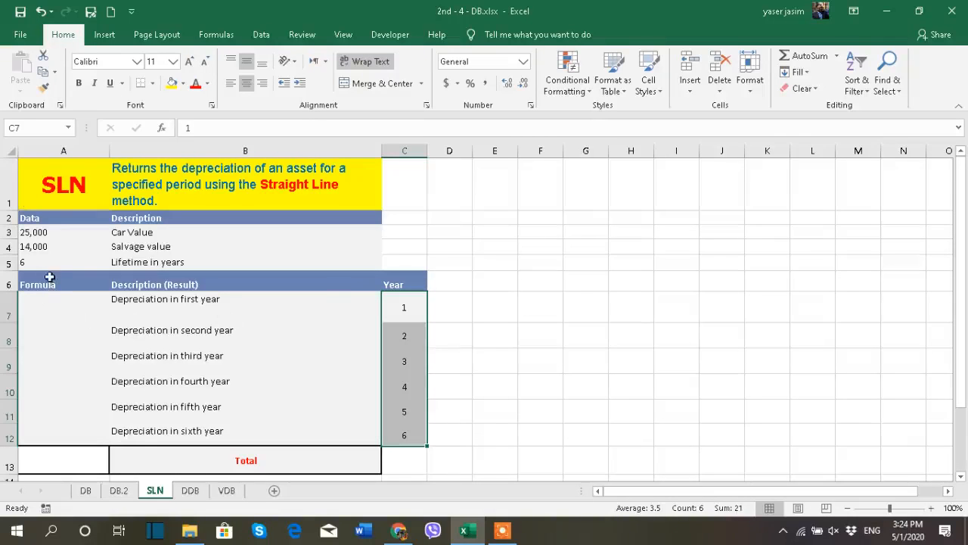
pyautogui.click(70, 303)
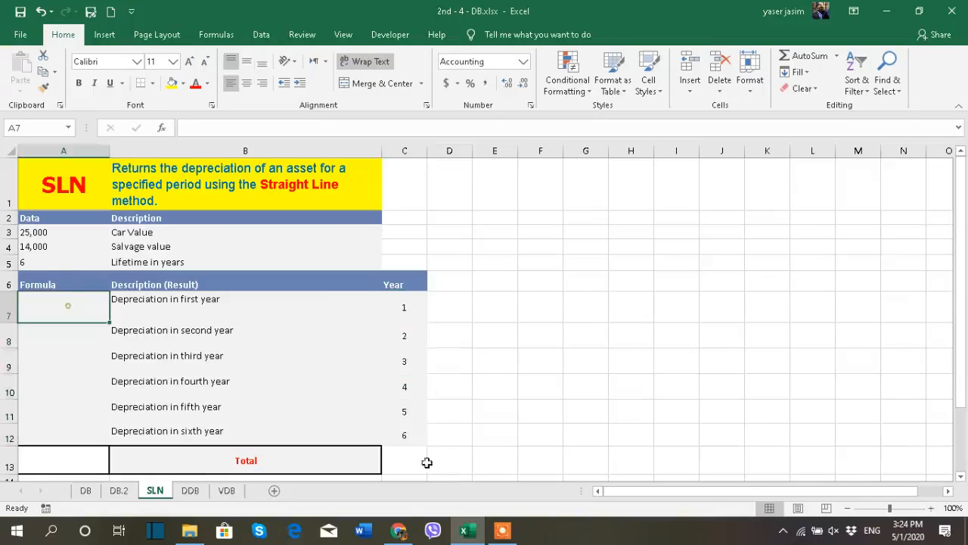
pyautogui.write('=')
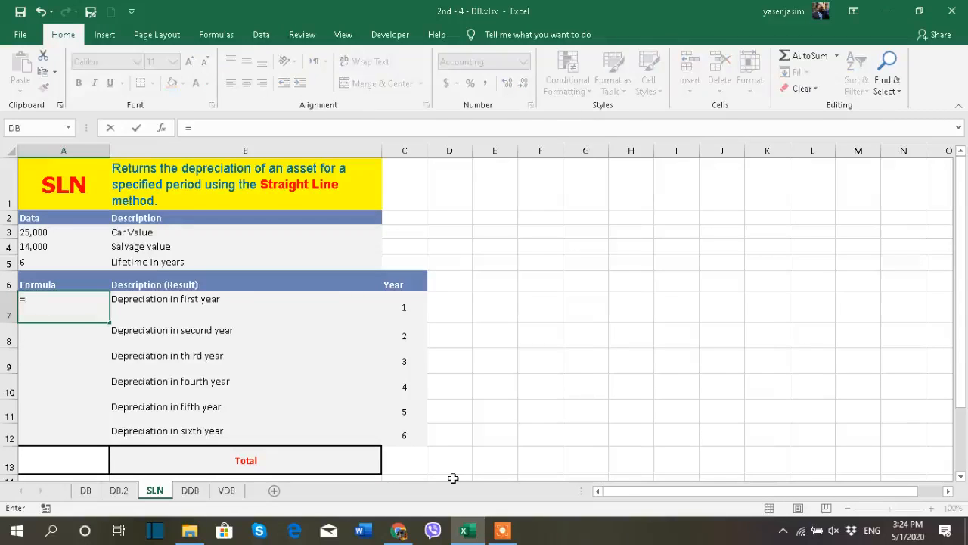
pyautogui.write('sln')
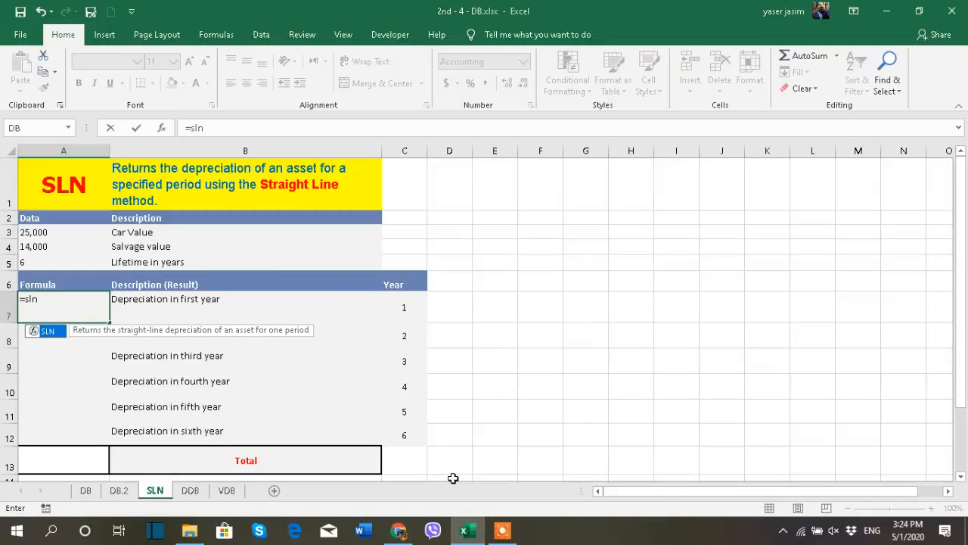
pyautogui.doubleClick(59, 333)
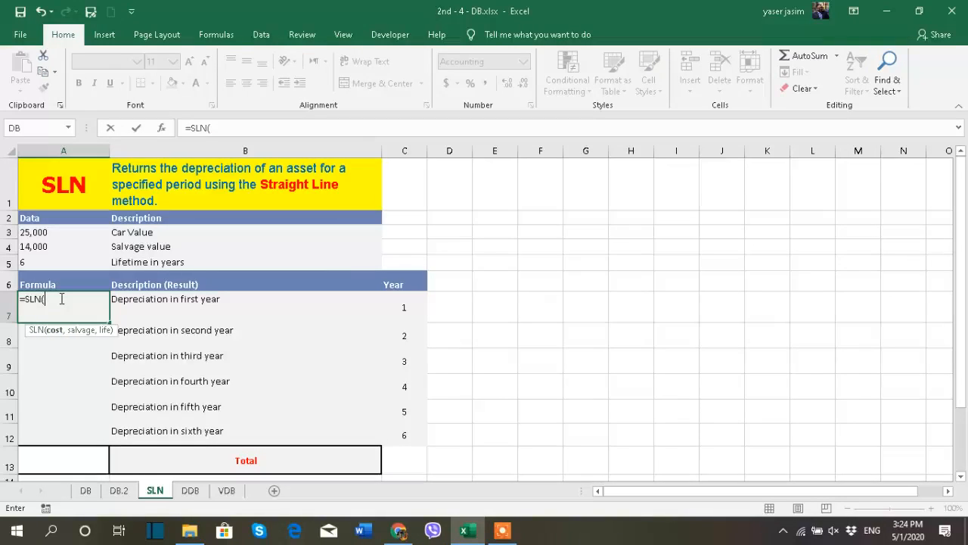
pyautogui.click(40, 233)
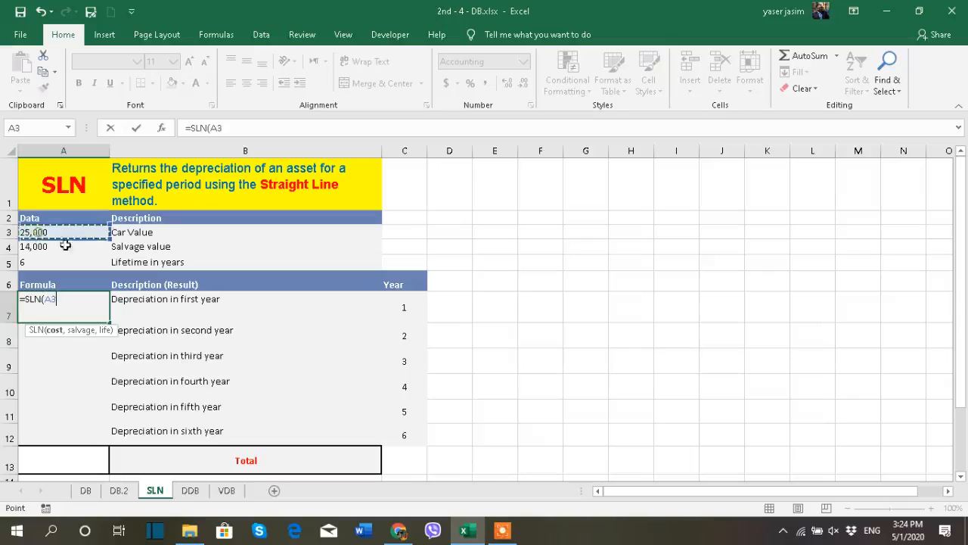
pyautogui.press('F4')
pyautogui.write(',')
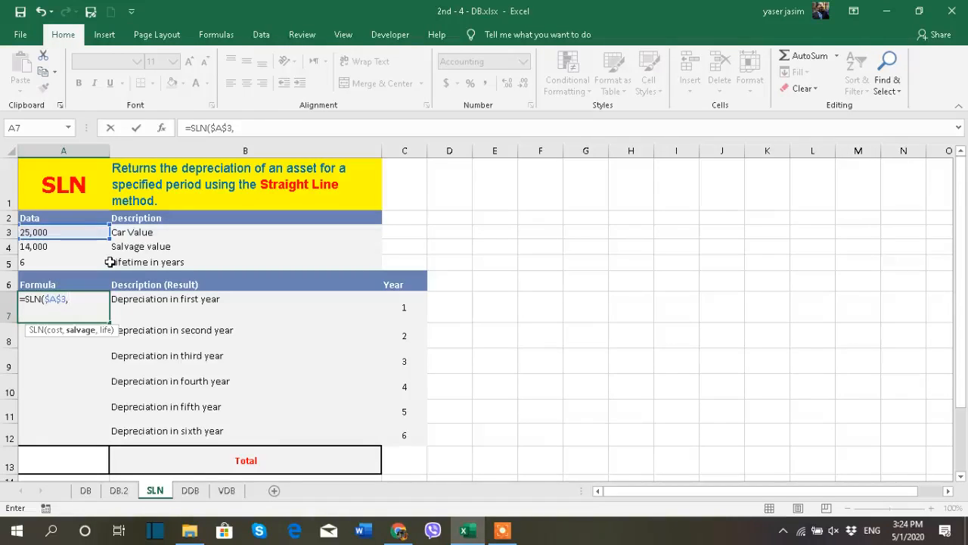
pyautogui.click(53, 247)
pyautogui.press('F4')
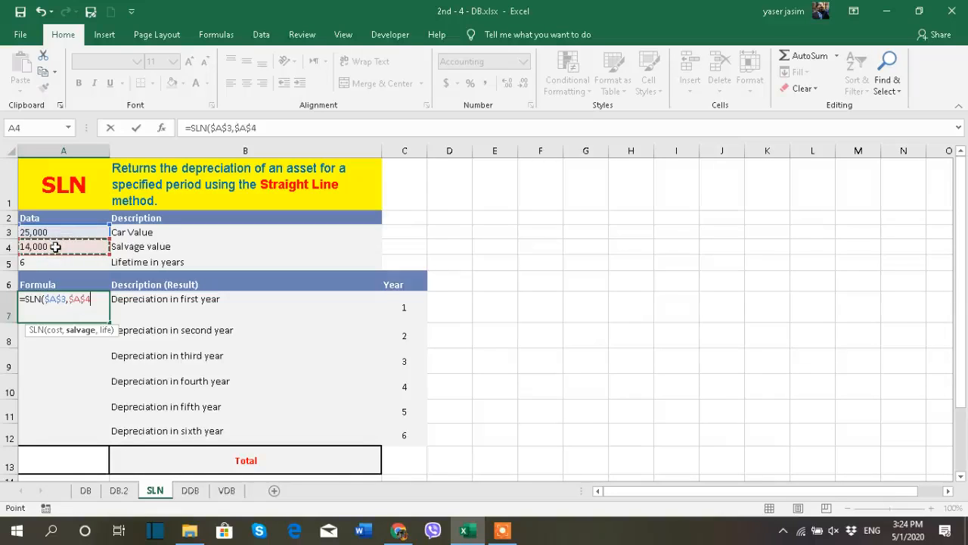
pyautogui.write(',')
pyautogui.click(50, 262)
pyautogui.press('F4')
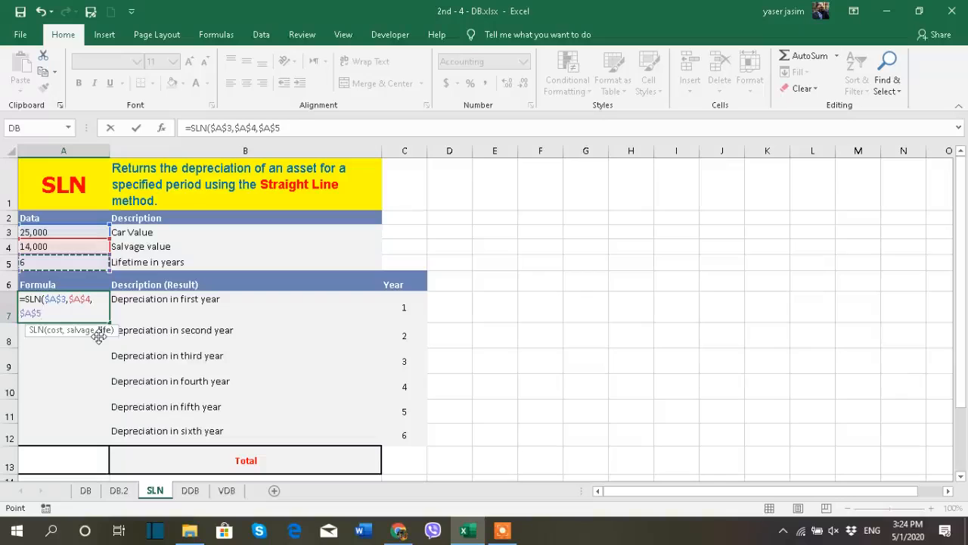
pyautogui.write(')')
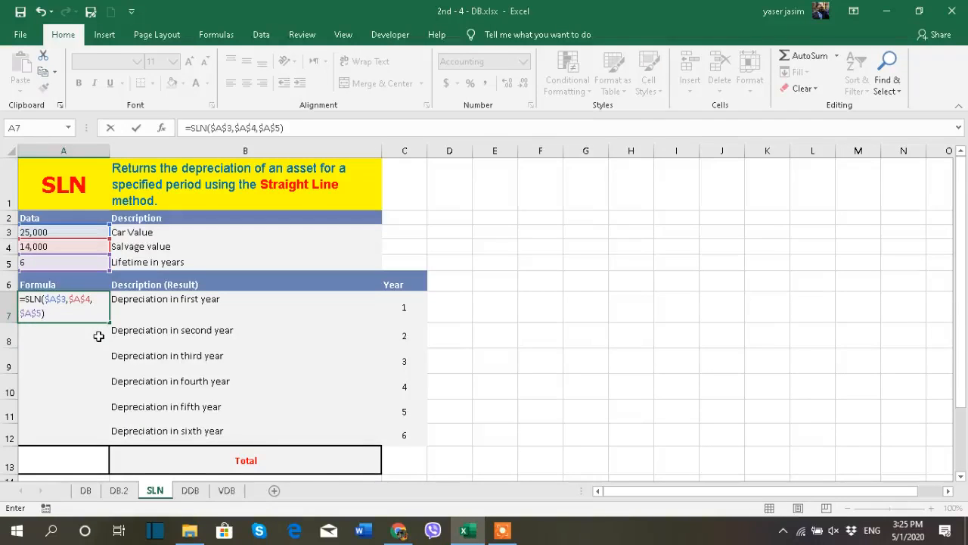
pyautogui.press('Return')
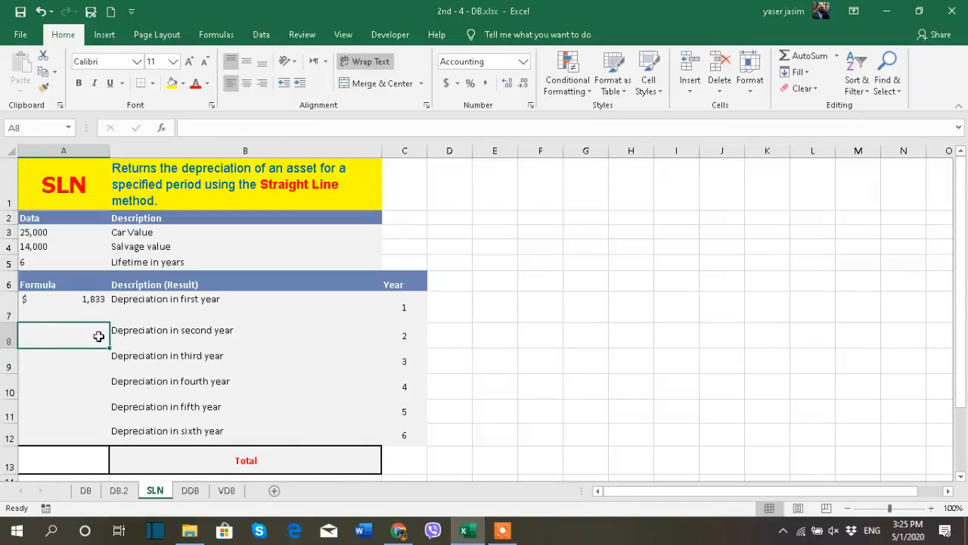
# - Fill the SLN formula from A7 down to A12 for all six years
pyautogui.click(77, 305)
pyautogui.moveTo(109, 322); pyautogui.dragTo(112, 438)
pyautogui.click(89, 303)
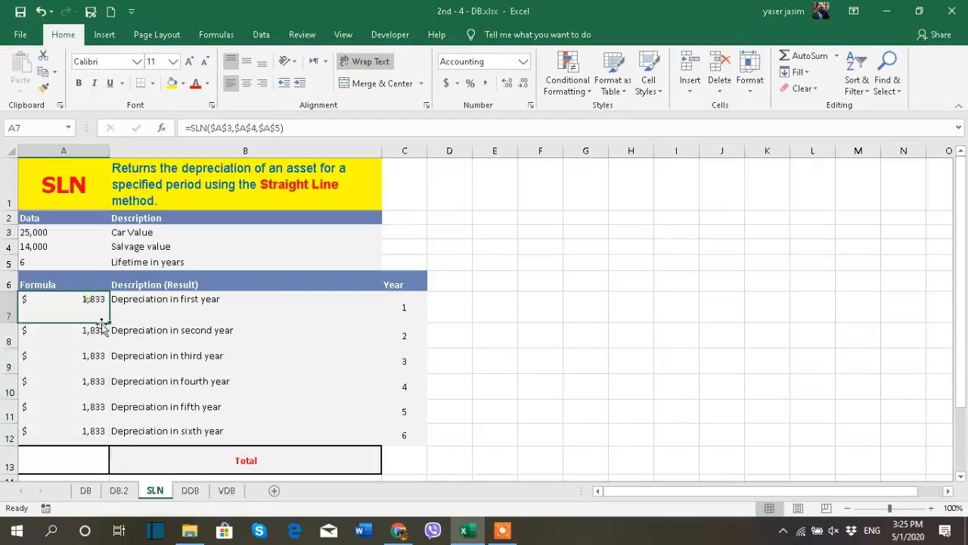
# - Total the yearly depreciation values A7:A12 in cell A13 with AutoSum
pyautogui.click(95, 338)
pyautogui.click(81, 360)
pyautogui.click(86, 387)
pyautogui.click(81, 412)
pyautogui.click(81, 429)
pyautogui.click(71, 457)
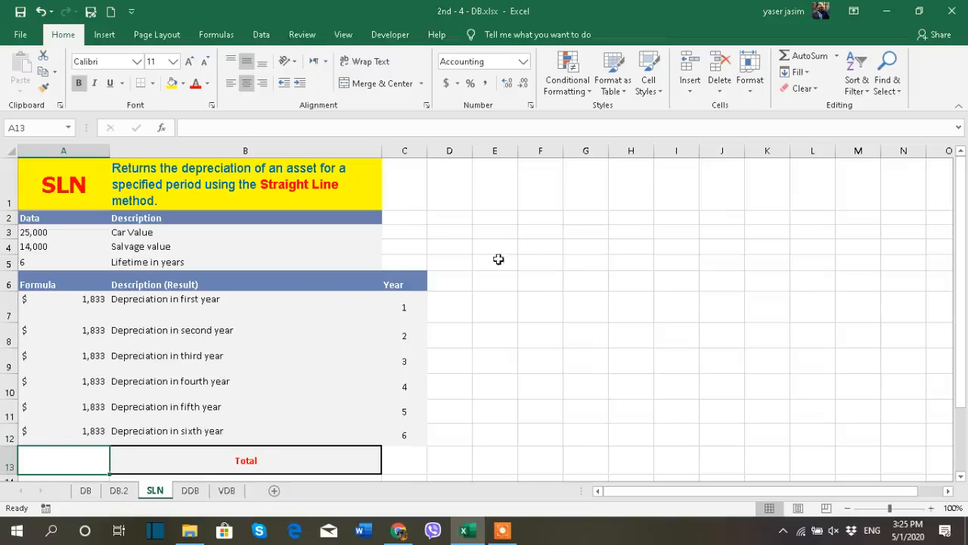
pyautogui.click(787, 55)
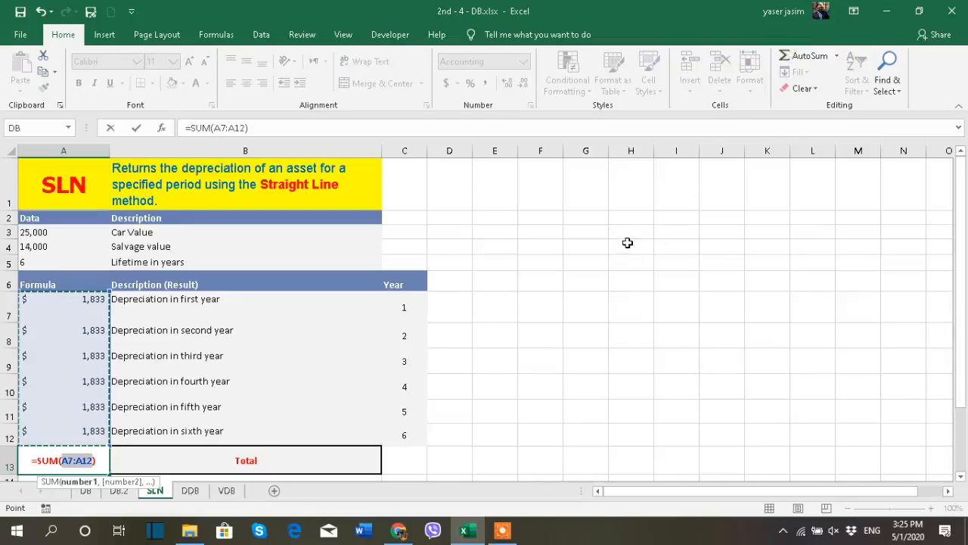
pyautogui.press('Return')
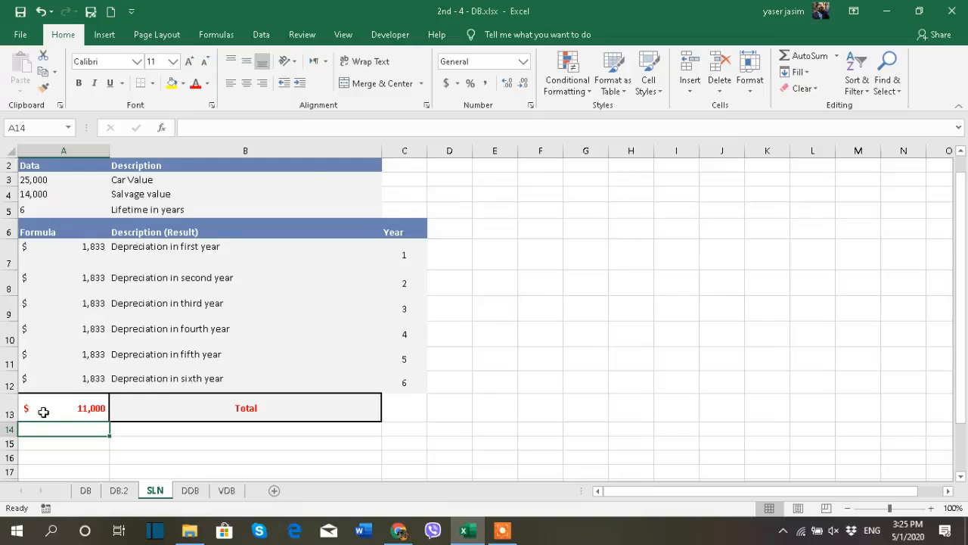
# - Compare the SLN data cells and total with those on the DB worksheet by switching between the sheets
pyautogui.click(47, 232)
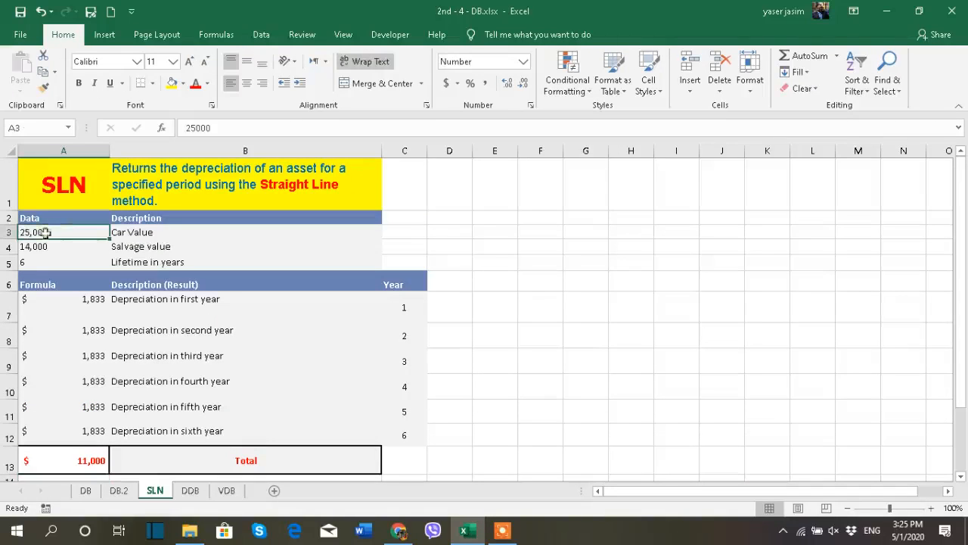
pyautogui.click(48, 247)
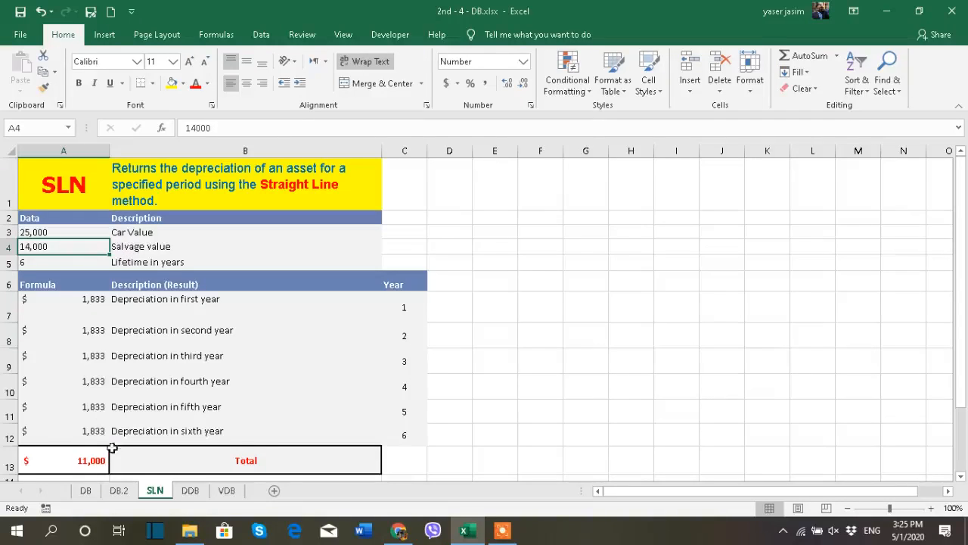
pyautogui.click(85, 490)
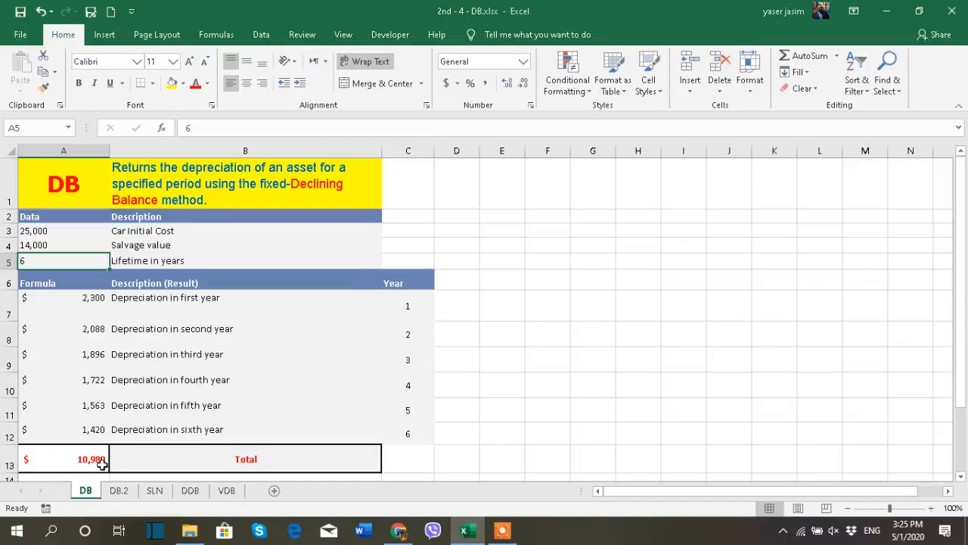
pyautogui.click(155, 492)
pyautogui.click(87, 492)
pyautogui.click(154, 491)
pyautogui.click(86, 491)
pyautogui.click(154, 491)
pyautogui.click(85, 491)
pyautogui.click(154, 491)
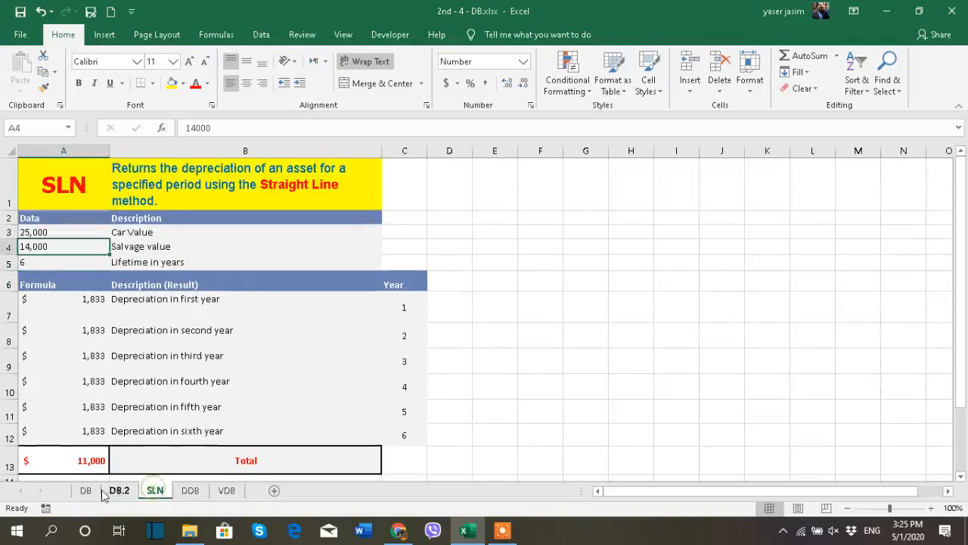
pyautogui.click(87, 492)
pyautogui.click(155, 491)
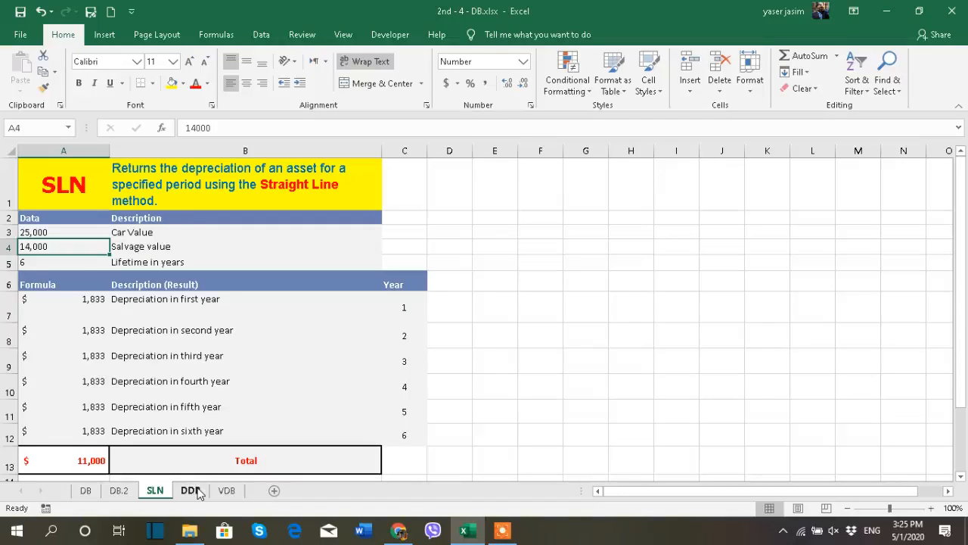
# - Look over the VDB and DDB worksheets, then return to the SLN worksheet
pyautogui.click(231, 491)
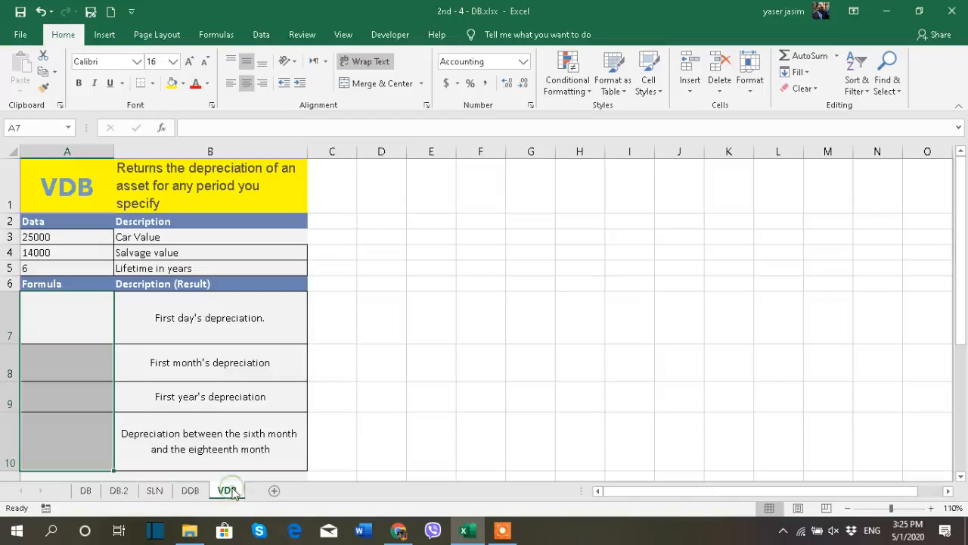
pyautogui.click(189, 490)
pyautogui.click(154, 491)
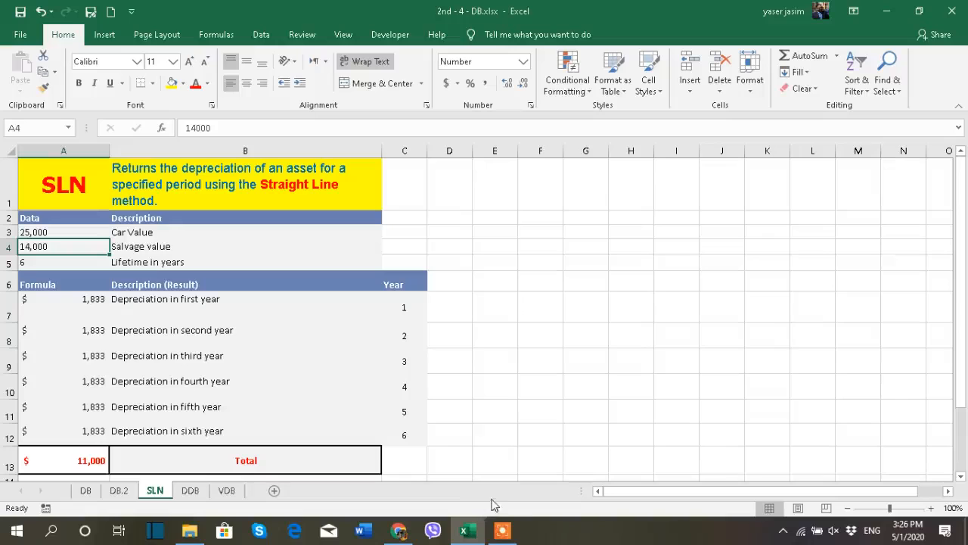
pyautogui.moveTo(504, 535)
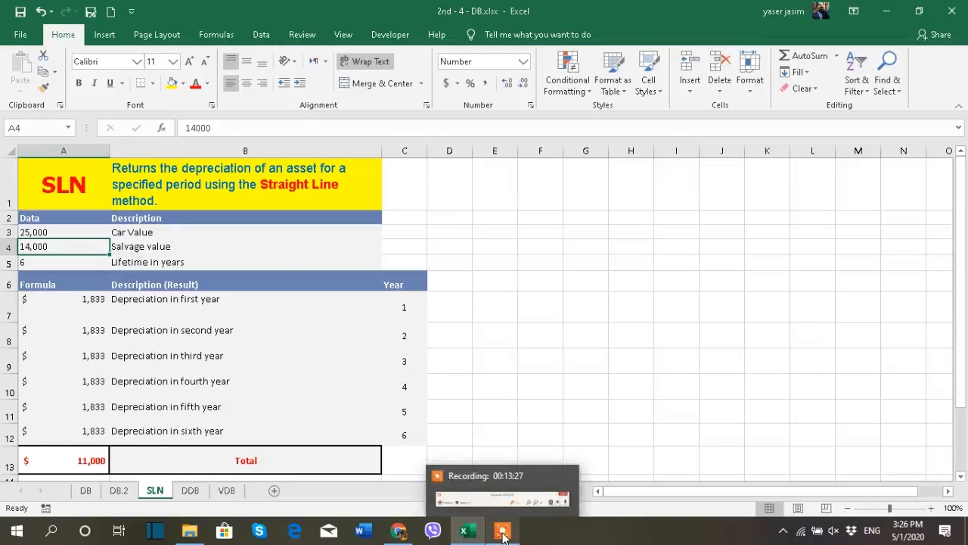